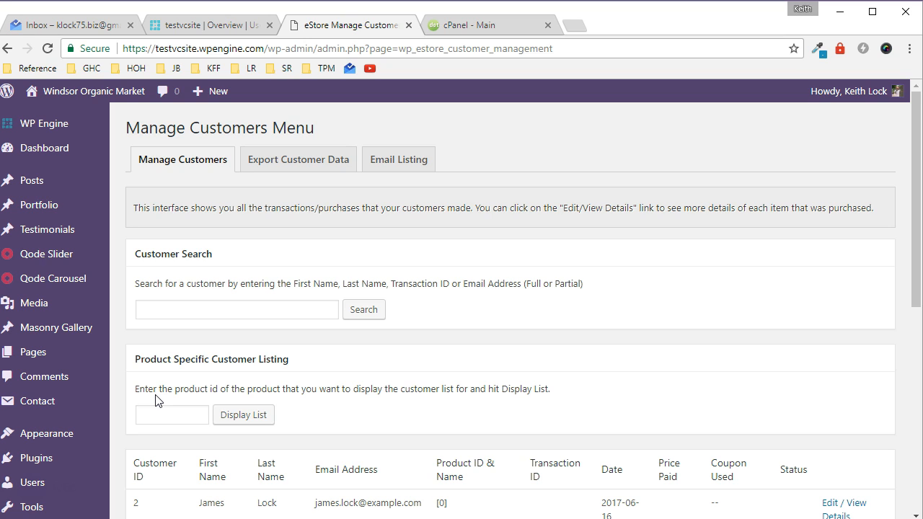
Export the eStore customers data to a CSV file and save it to the Desktop as customer_list
click(303, 169)
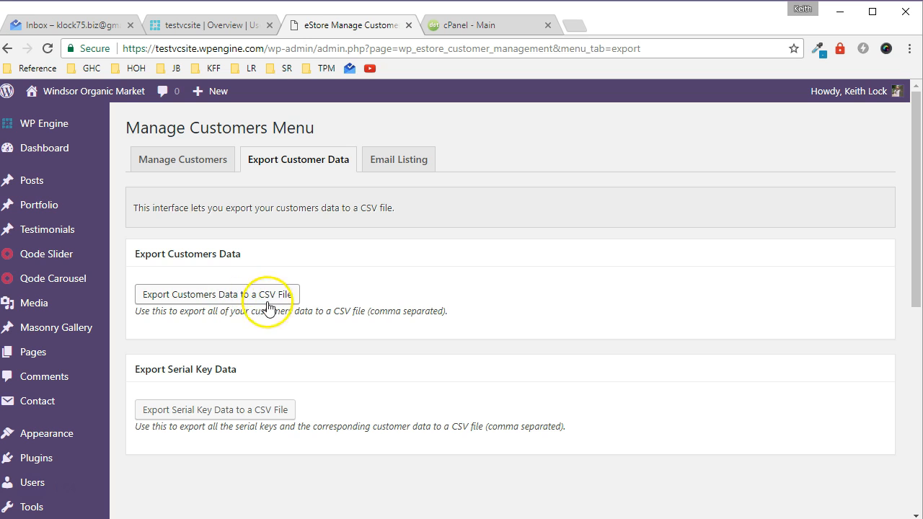
click(239, 297)
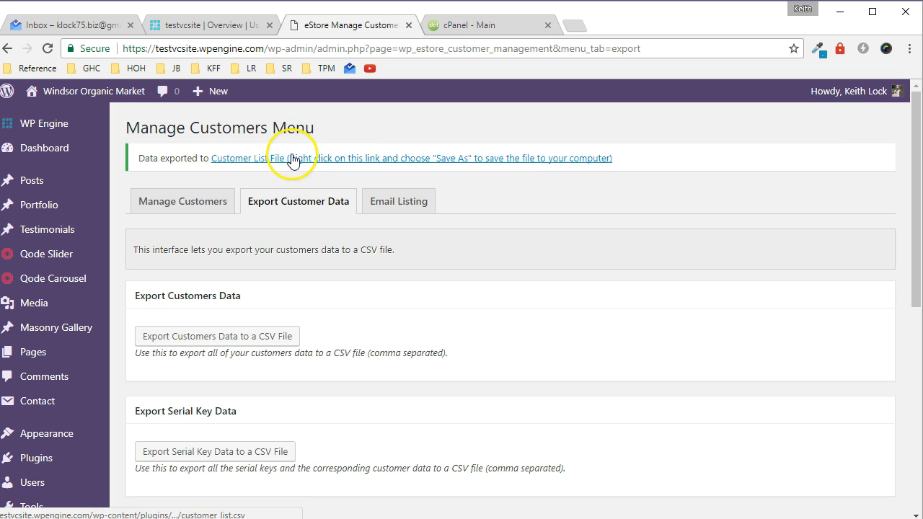
right_click(328, 160)
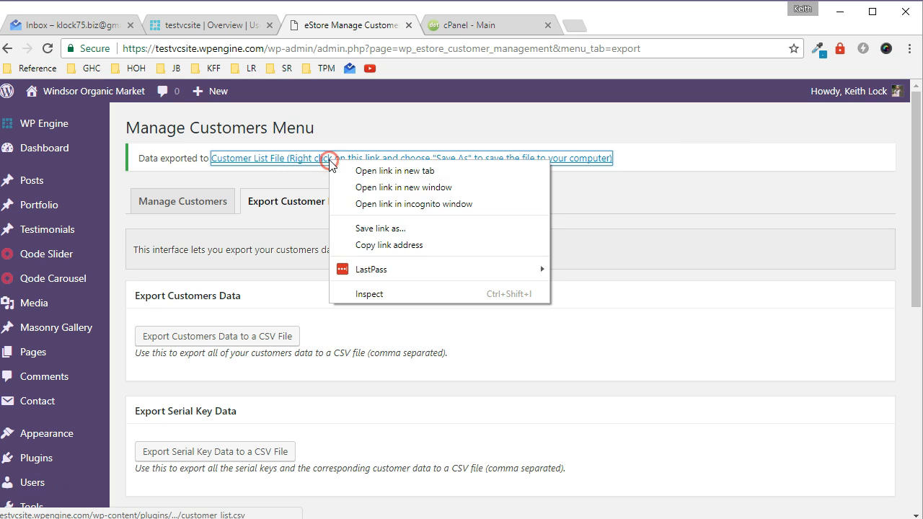
click(373, 228)
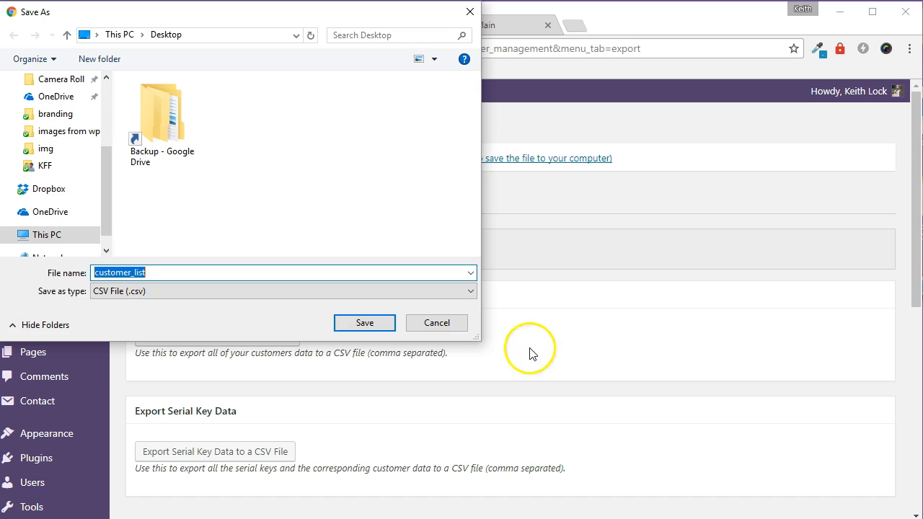
click(380, 326)
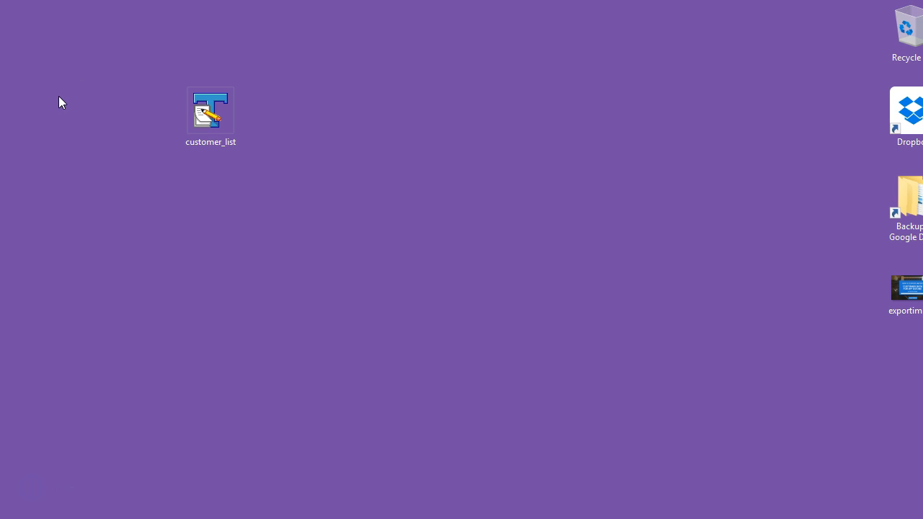
Open customer_list.csv from the desktop in TextPad, resize the window to review its comma-separated rows, and close it
click(208, 116)
double_click(207, 116)
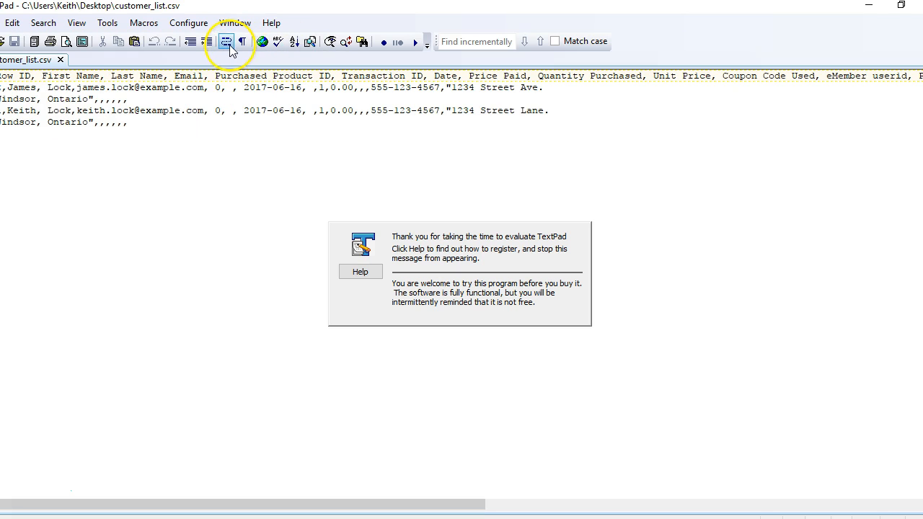
click(900, 6)
drag(371, 119, 197, 77)
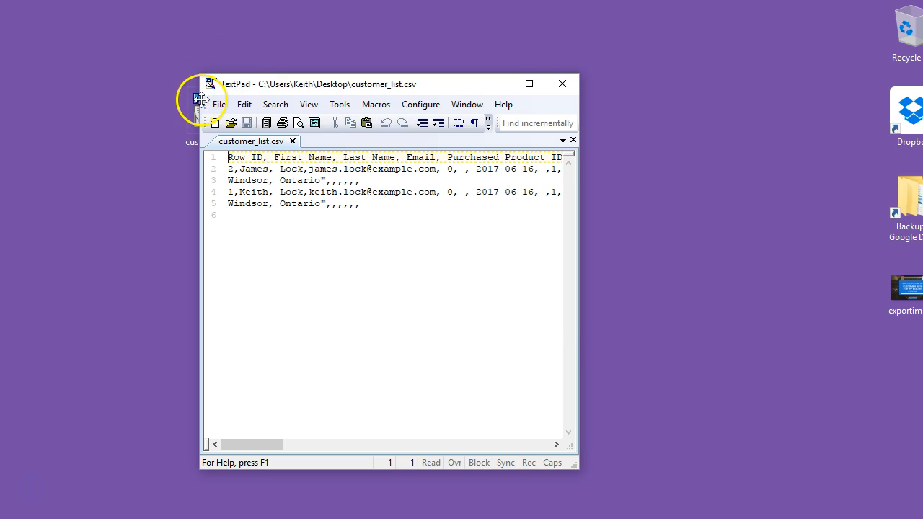
drag(199, 234, 88, 216)
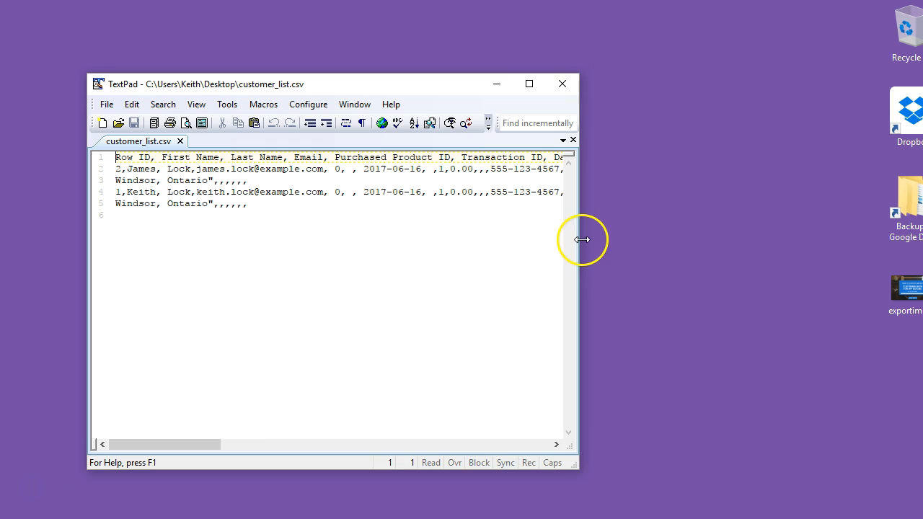
drag(581, 239, 714, 219)
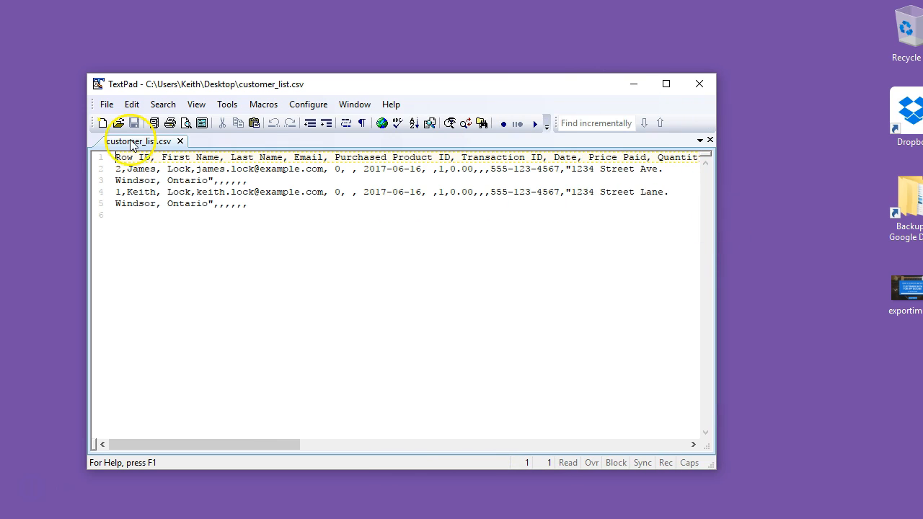
drag(106, 159, 274, 206)
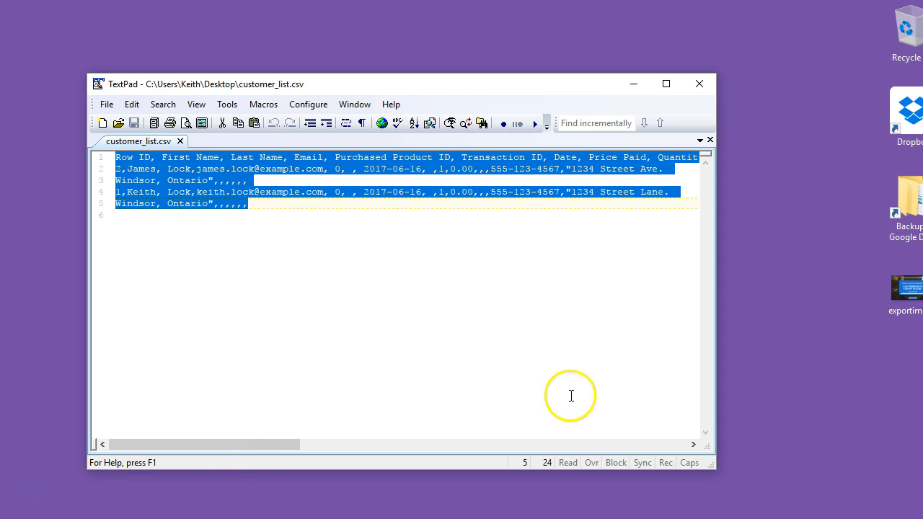
click(699, 84)
Open customer_list.csv in OpenOffice Calc as comma-separated Unicode (UTF-8) text and resize the window to fit the screen
right_click(203, 112)
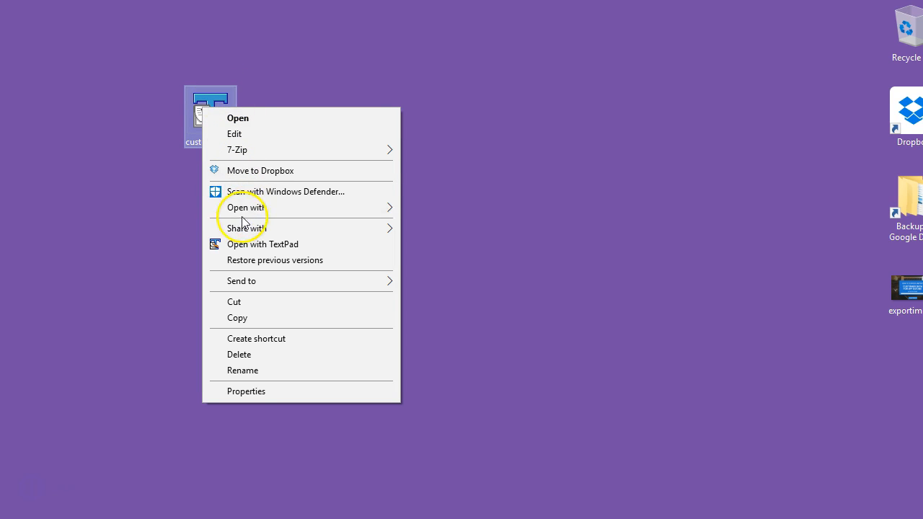
mouse_move(253, 207)
click(445, 223)
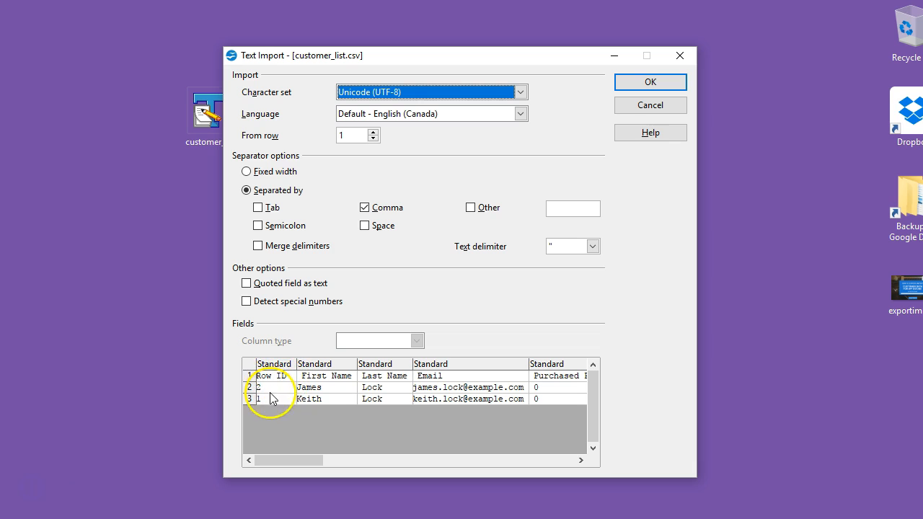
drag(305, 461, 566, 484)
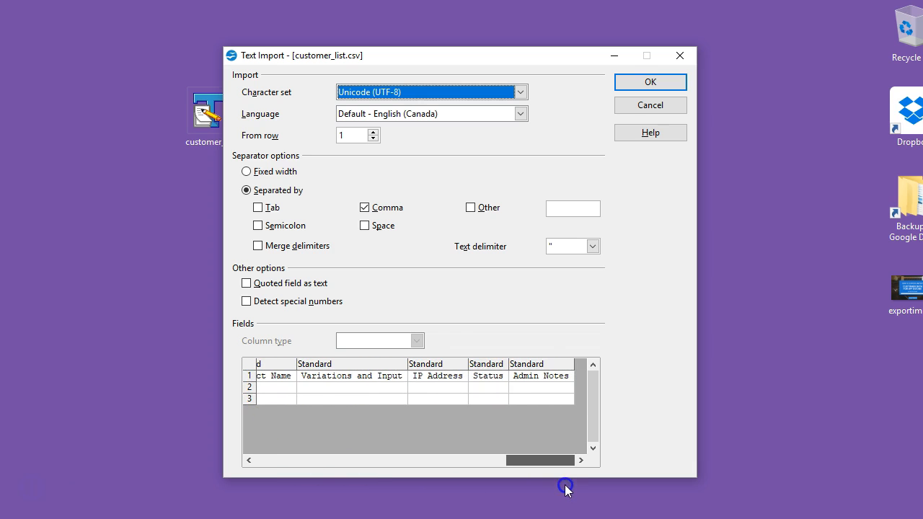
click(647, 84)
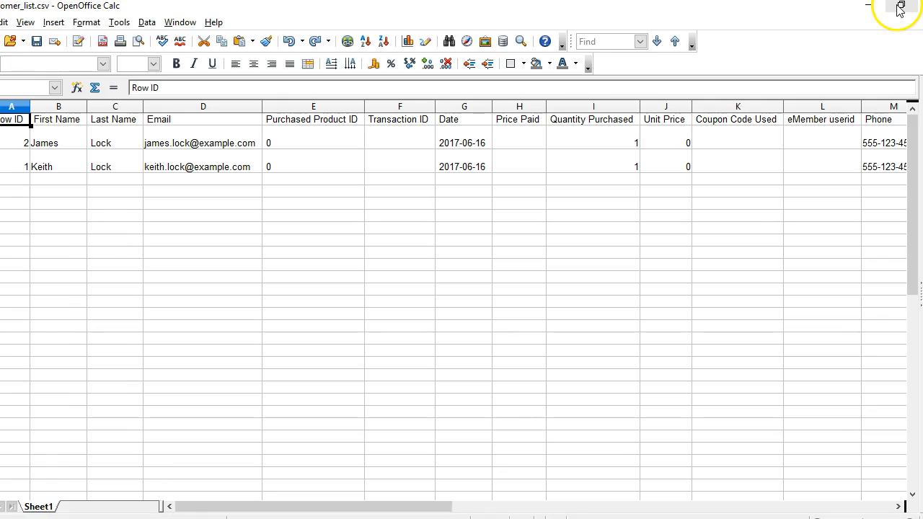
click(899, 7)
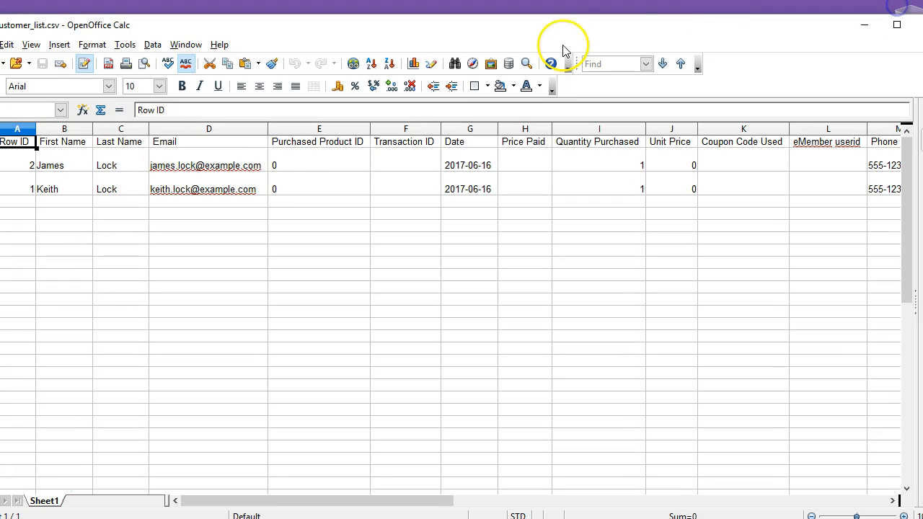
mouse_move(0, 177)
mouse_down()
mouse_move(11, 177)
mouse_move(1, 178)
mouse_up()
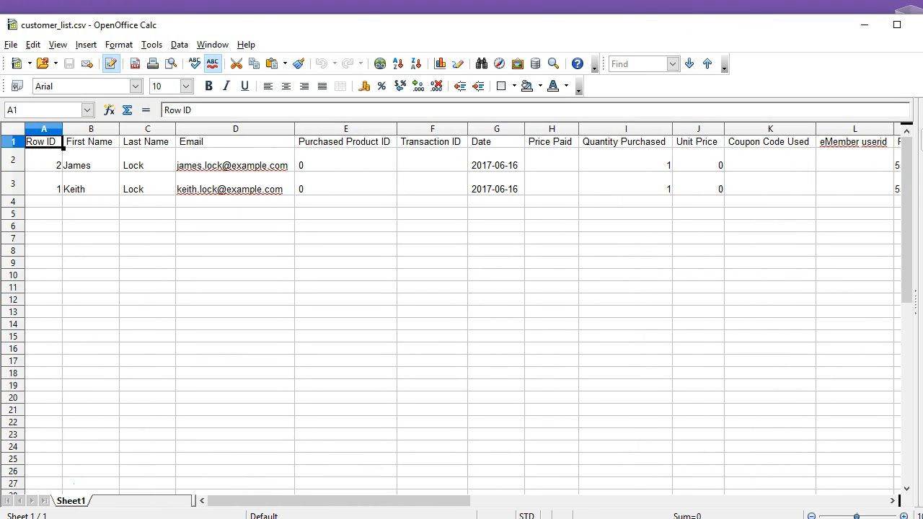
mouse_move(922, 177)
mouse_down()
mouse_move(903, 177)
mouse_move(920, 178)
mouse_up()
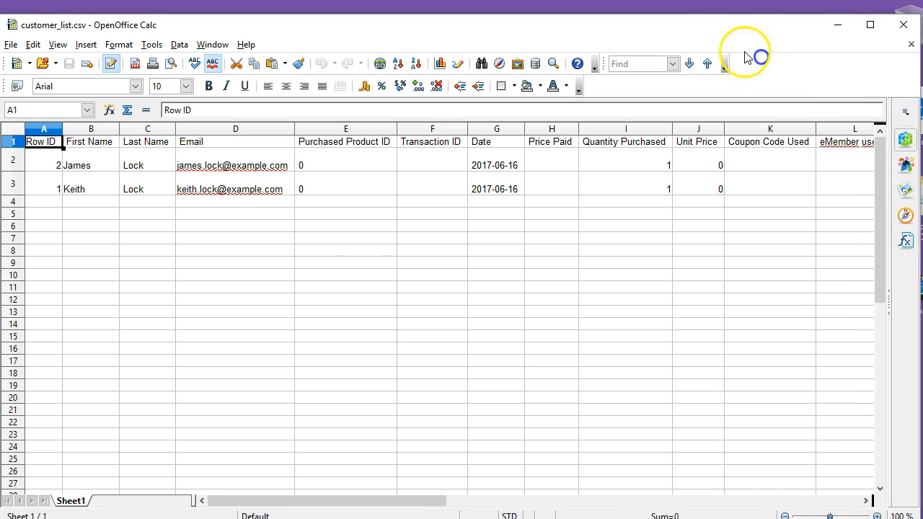
drag(732, 16, 733, 2)
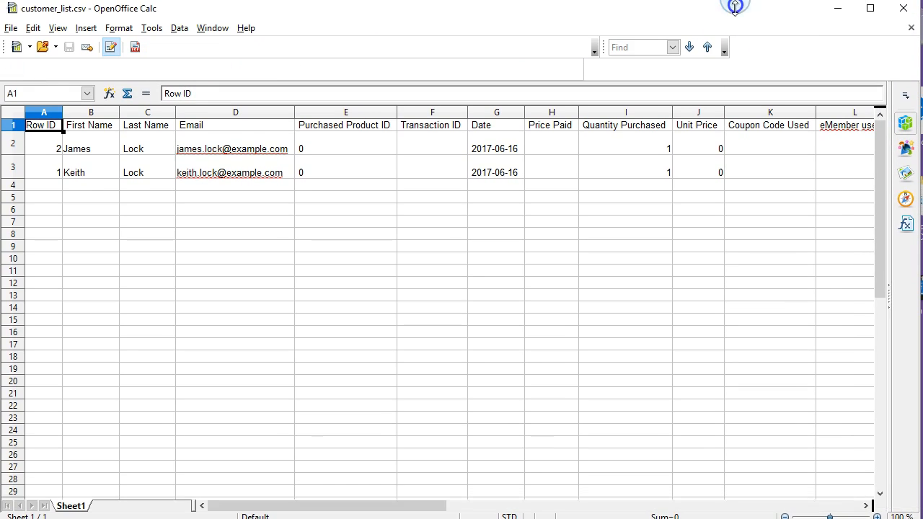
Delete the Row ID column and the columns from Purchased Product ID through Coupon Code Used
right_click(45, 113)
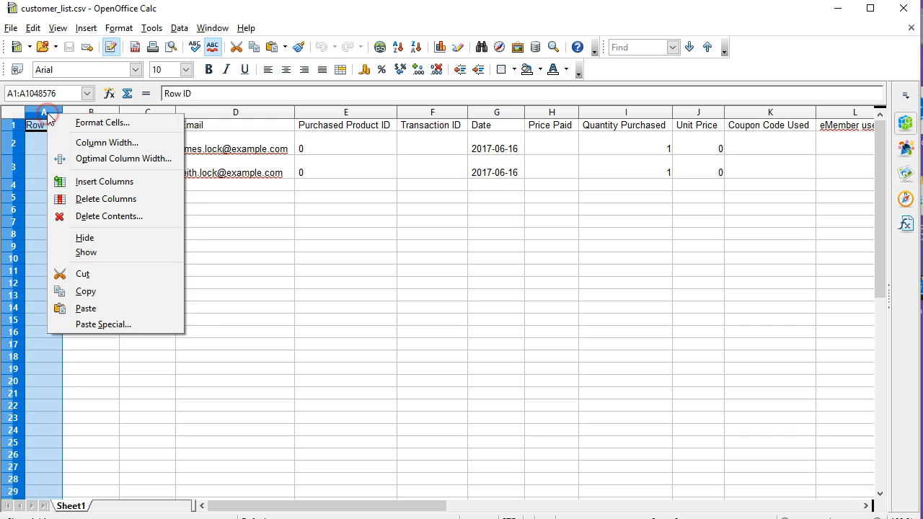
click(92, 199)
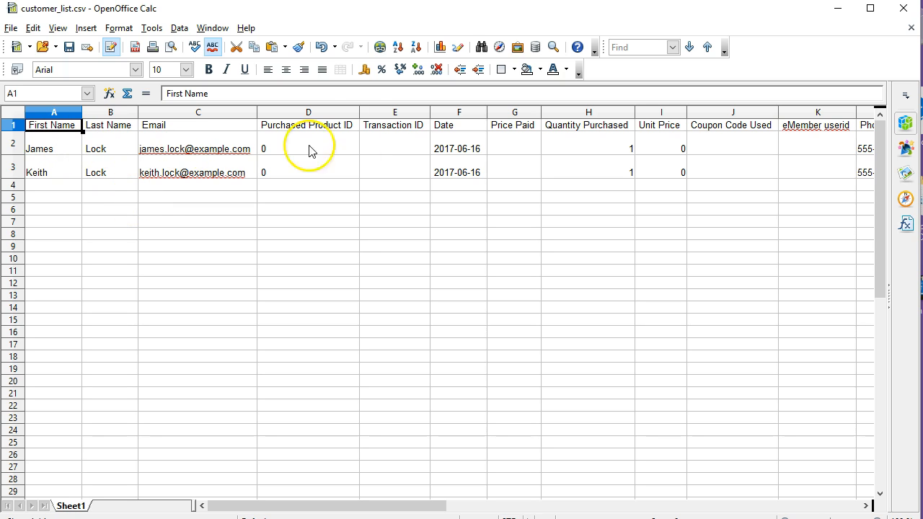
drag(319, 111, 734, 122)
right_click(734, 113)
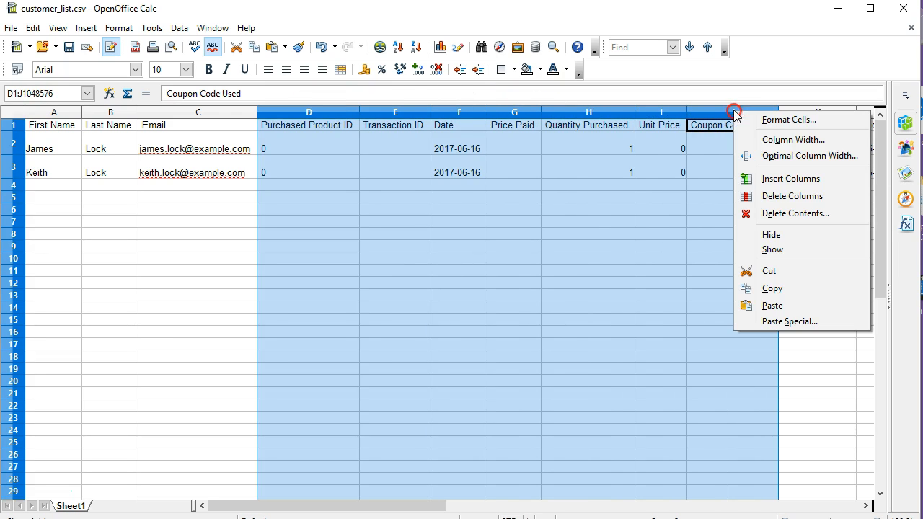
click(771, 197)
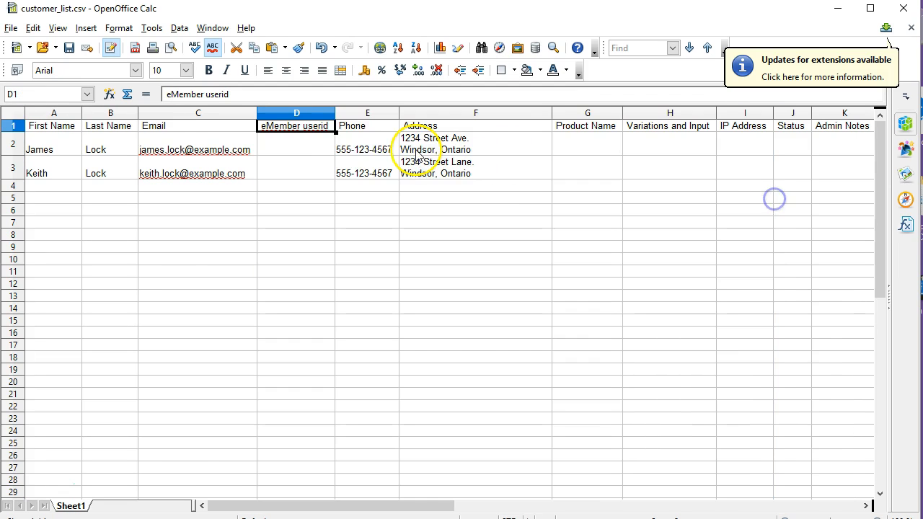
Delete the eMember userid column and the columns from Product Name through Admin Notes
right_click(304, 115)
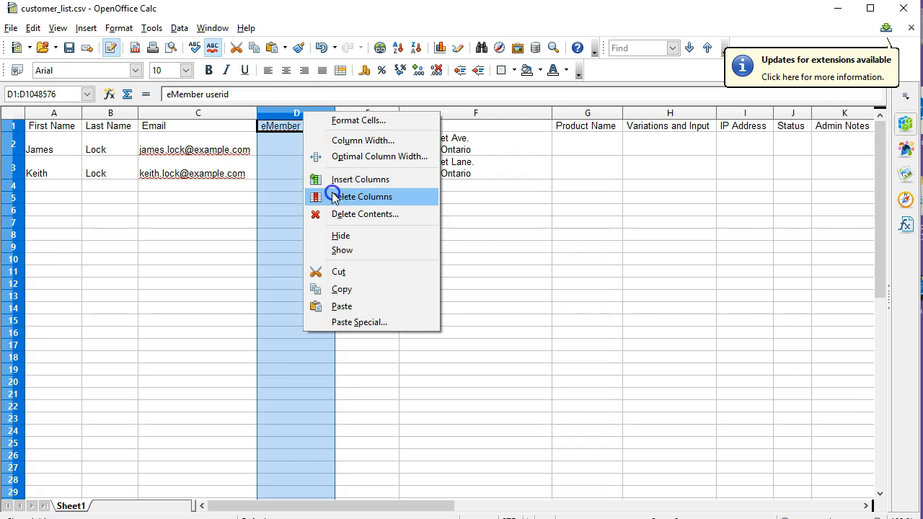
click(332, 195)
drag(518, 115, 750, 113)
right_click(758, 118)
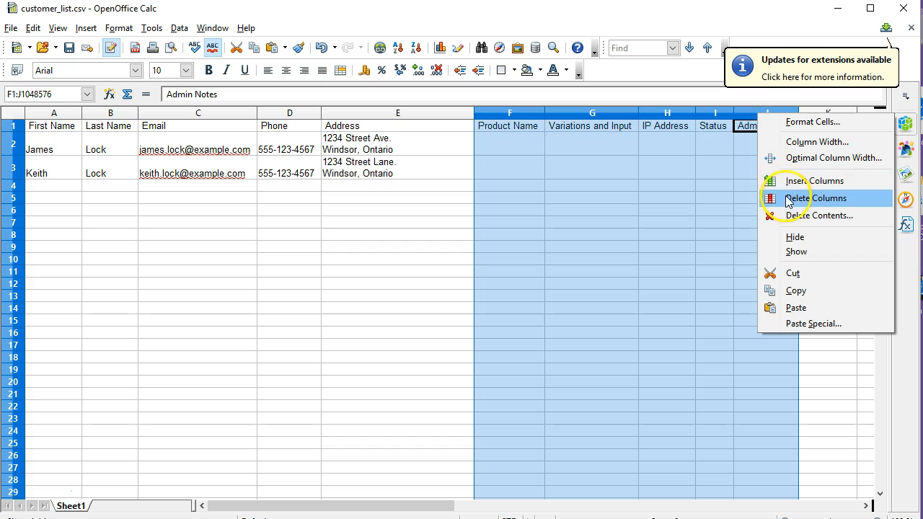
click(785, 197)
click(456, 237)
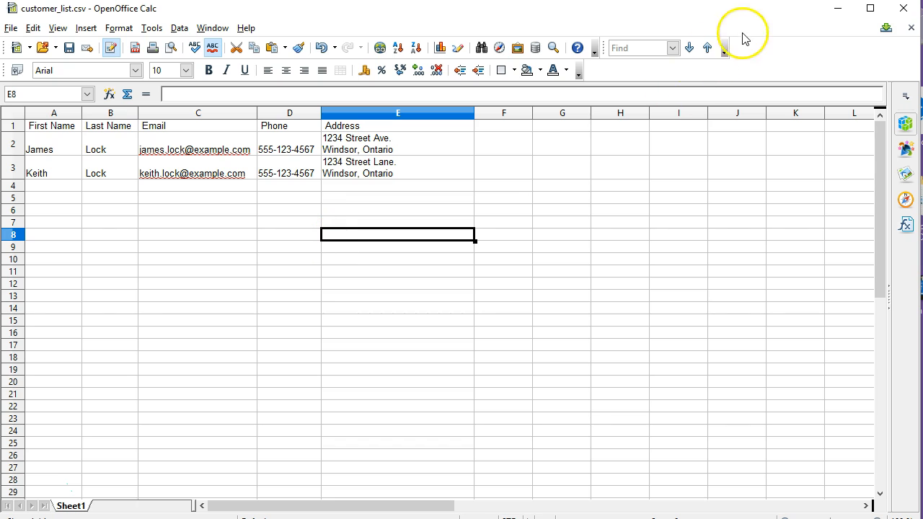
Close the spreadsheet without saving its edits and permanently delete customer_list.csv by emptying the Recycle Bin
click(904, 8)
click(457, 289)
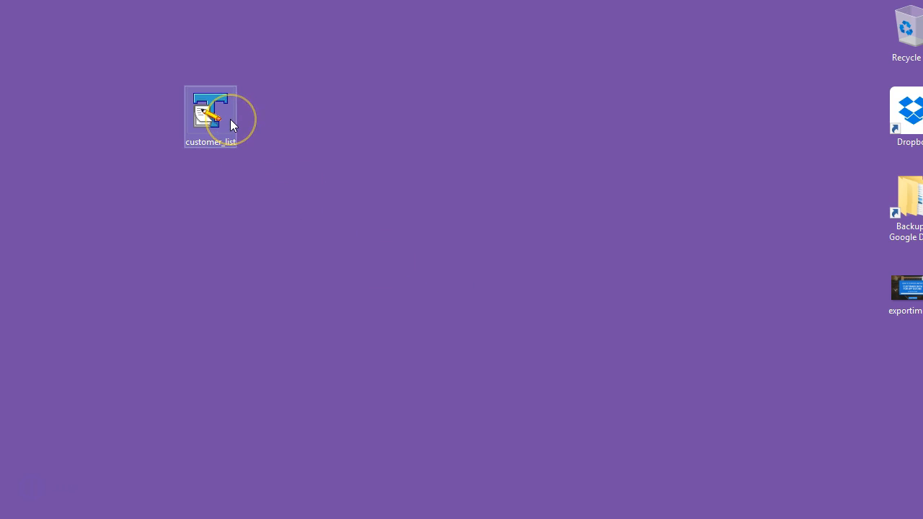
drag(220, 127, 906, 45)
right_click(904, 36)
click(862, 63)
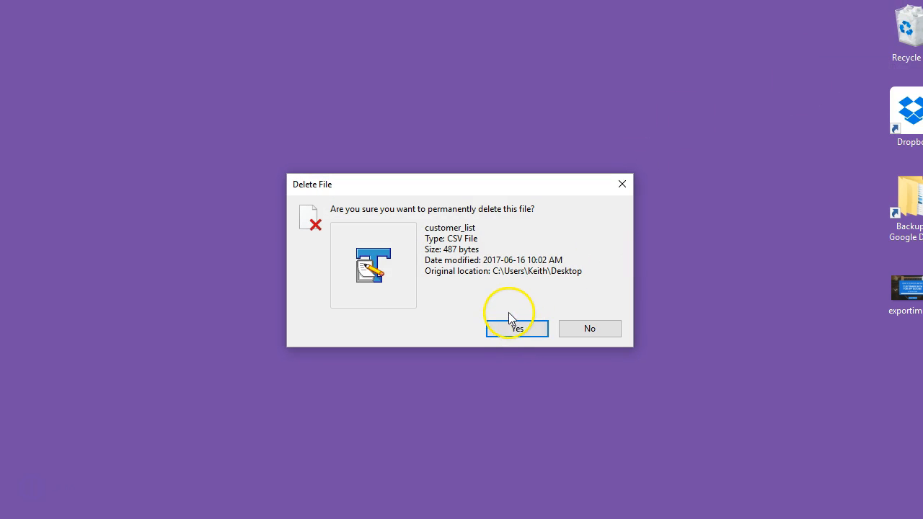
click(511, 329)
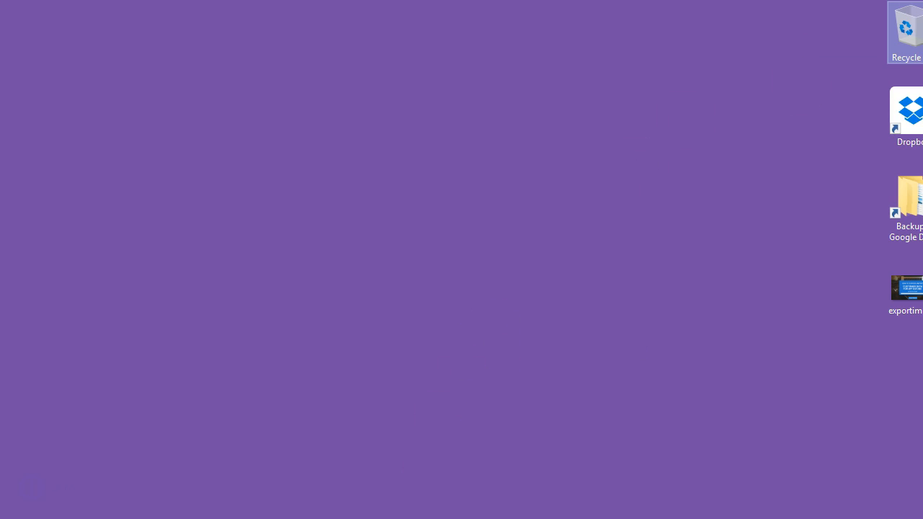
Switch to Chrome and examine the Databases section with phpMyAdmin on the cPanel home page
click(570, 477)
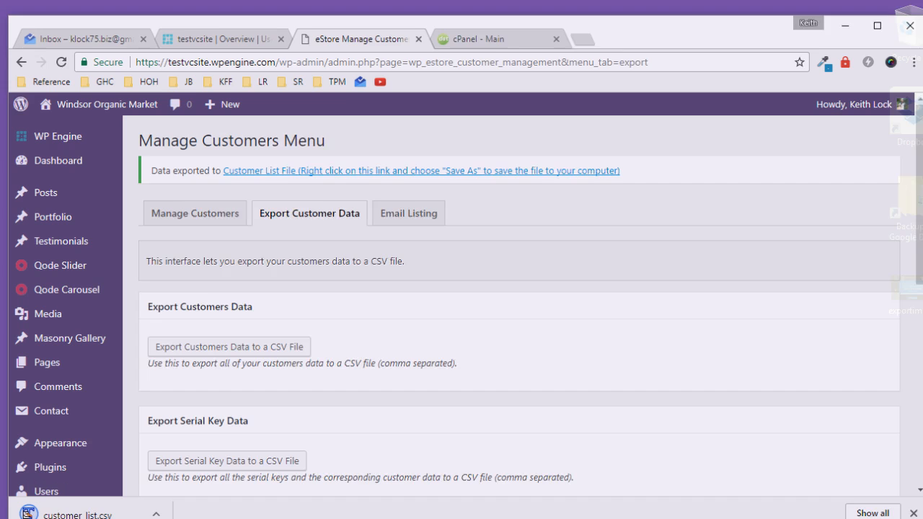
click(479, 23)
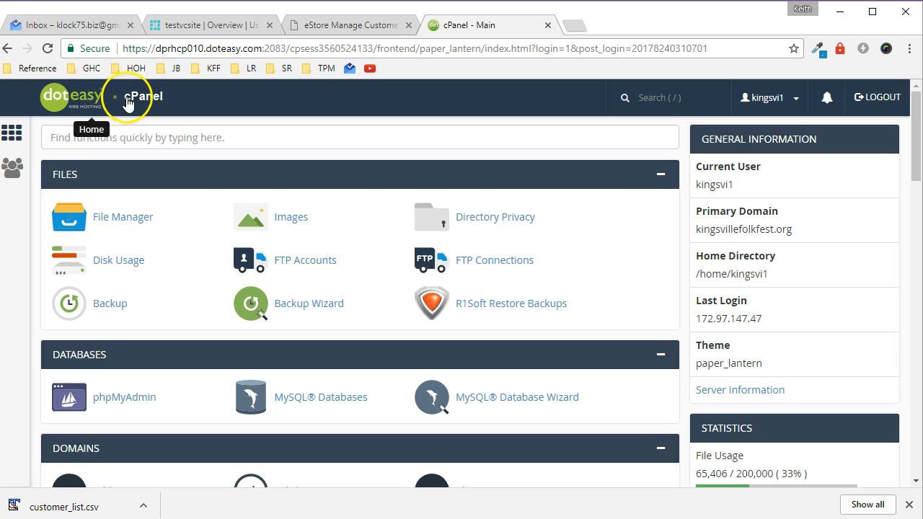
click(694, 366)
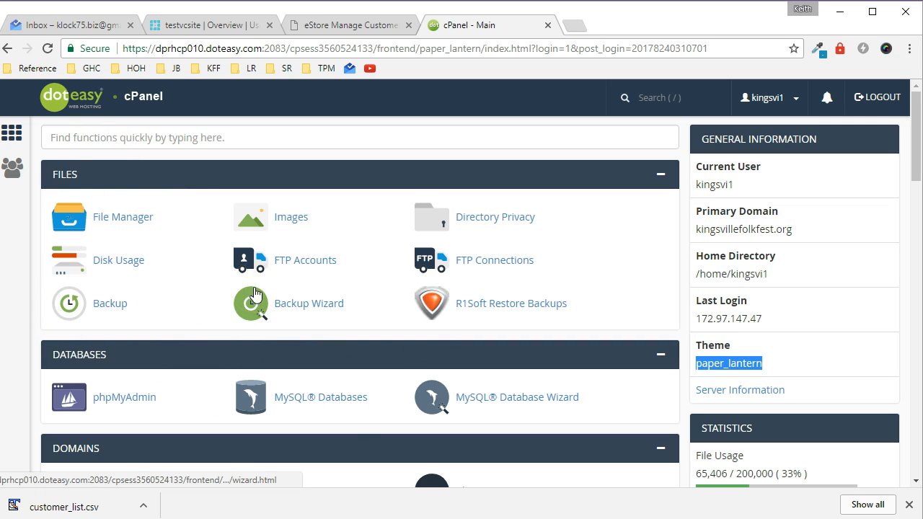
click(162, 357)
mouse_move(162, 356)
mouse_down()
mouse_move(173, 169)
mouse_move(163, 352)
mouse_up()
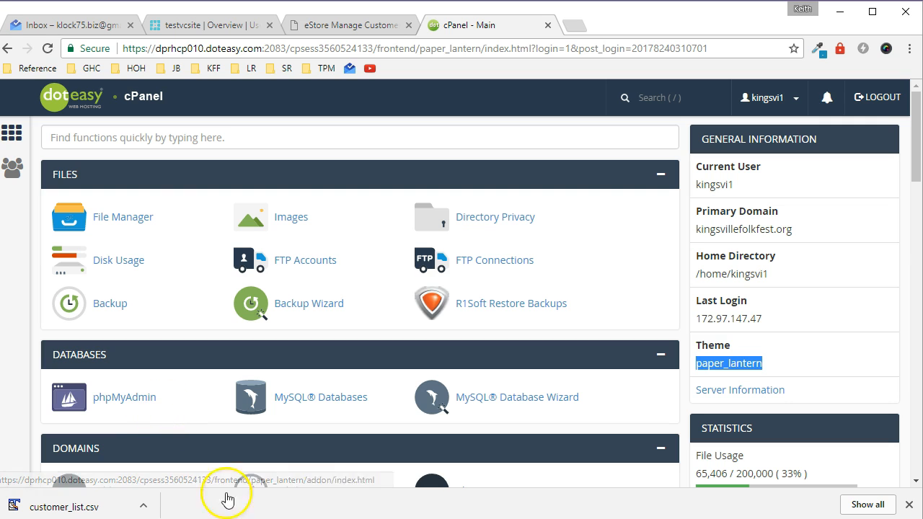
Dismiss the downloads bar and open phpMyAdmin for the testvcsite install from its WP Engine overview
click(908, 503)
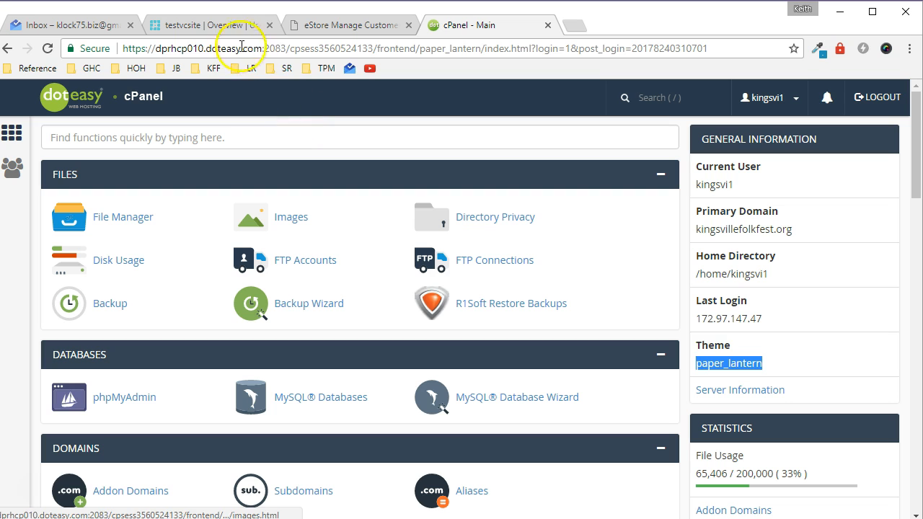
click(207, 25)
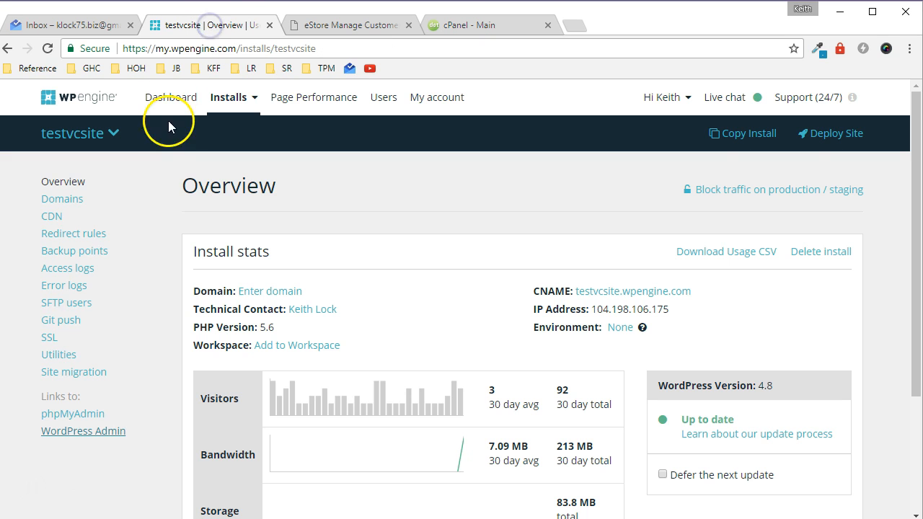
click(64, 415)
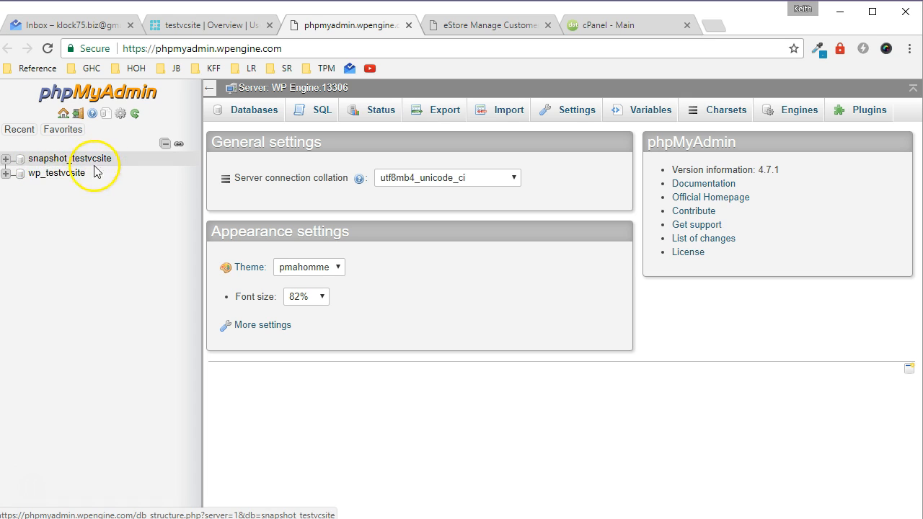
Open the wp_testvcsite database and browse the columns of its wp_wp_eStore_customer_tbl table
click(43, 178)
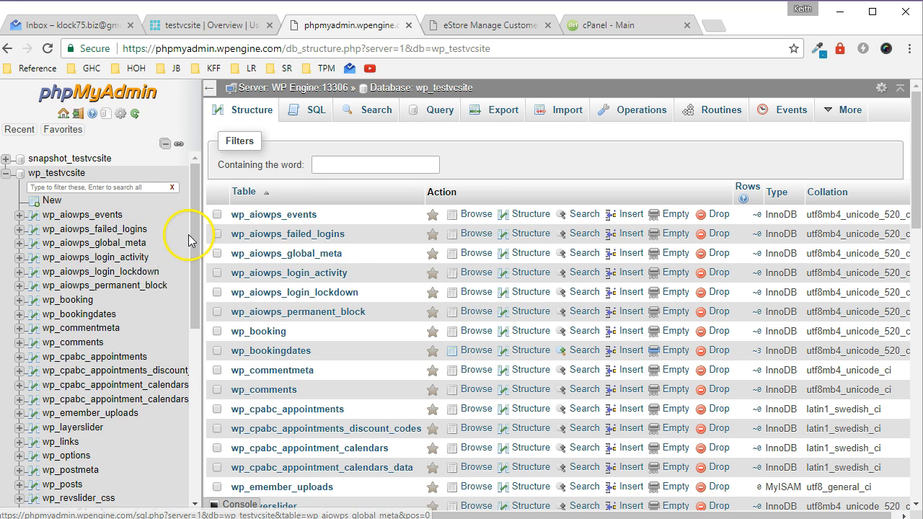
drag(192, 243, 185, 428)
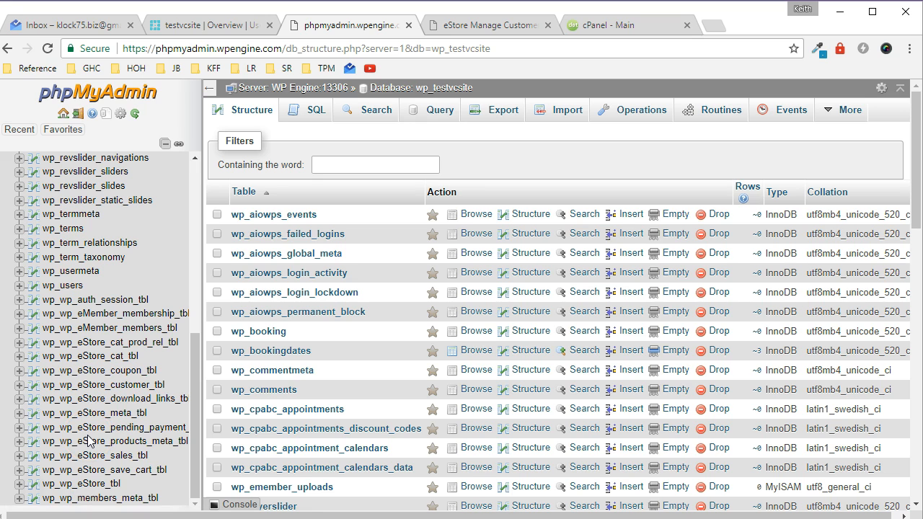
click(124, 387)
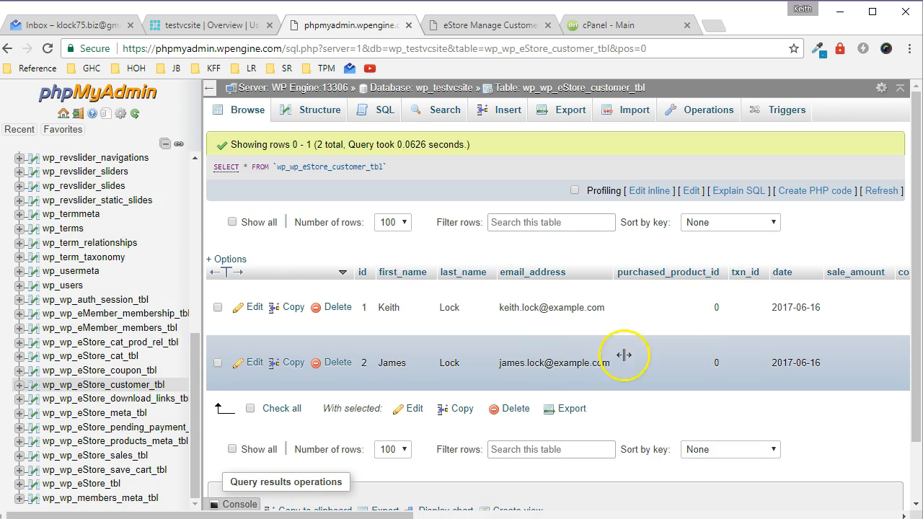
drag(380, 515, 311, 504)
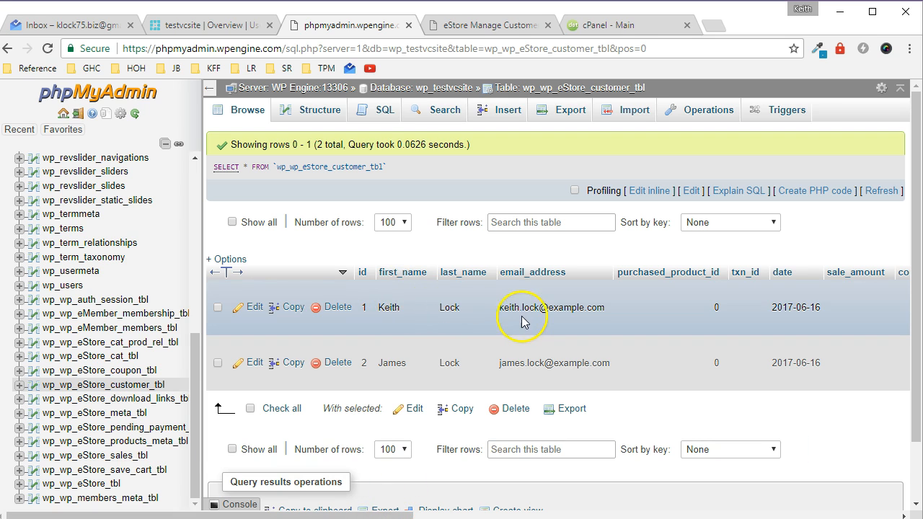
drag(376, 516, 333, 513)
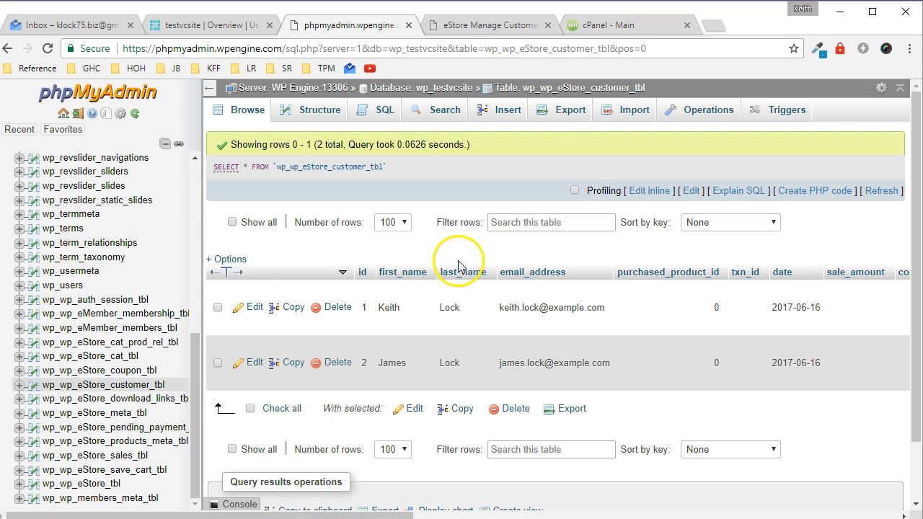
Export the wp_wp_eStore_customer_tbl table with the Quick method in CSV format
click(560, 116)
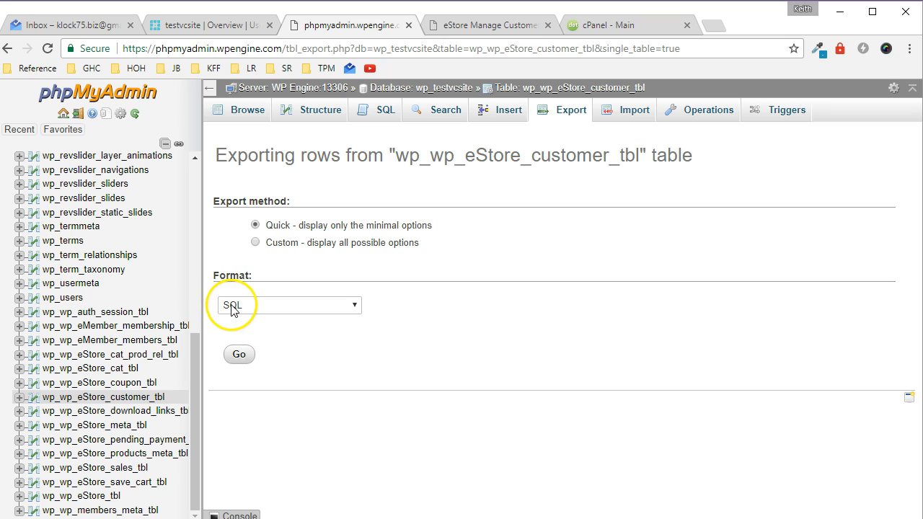
click(280, 309)
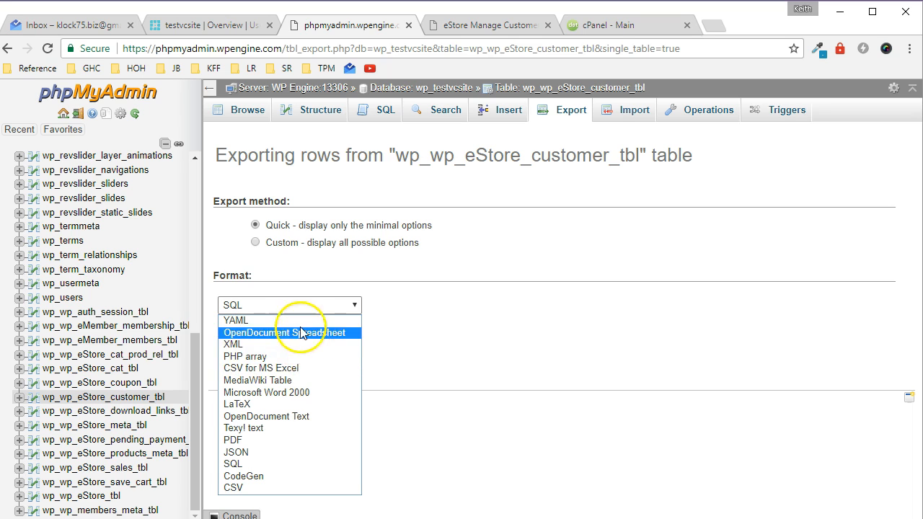
click(266, 489)
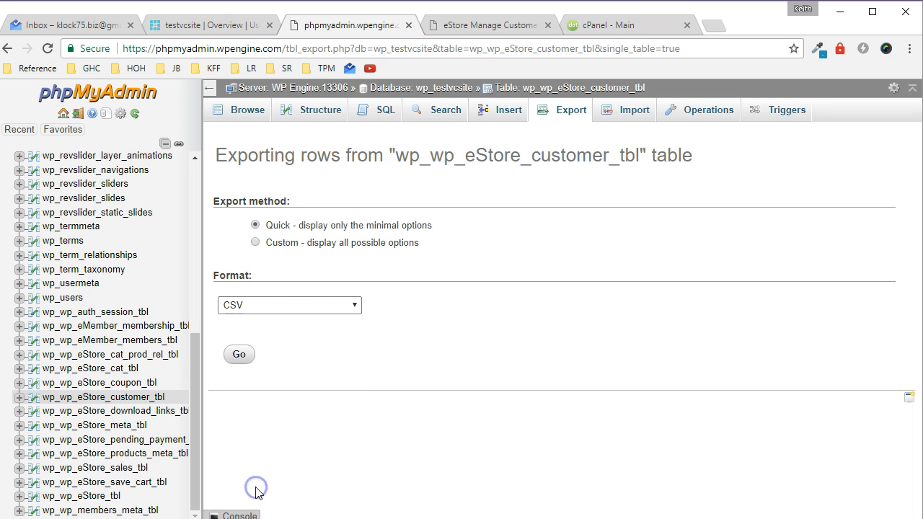
click(239, 354)
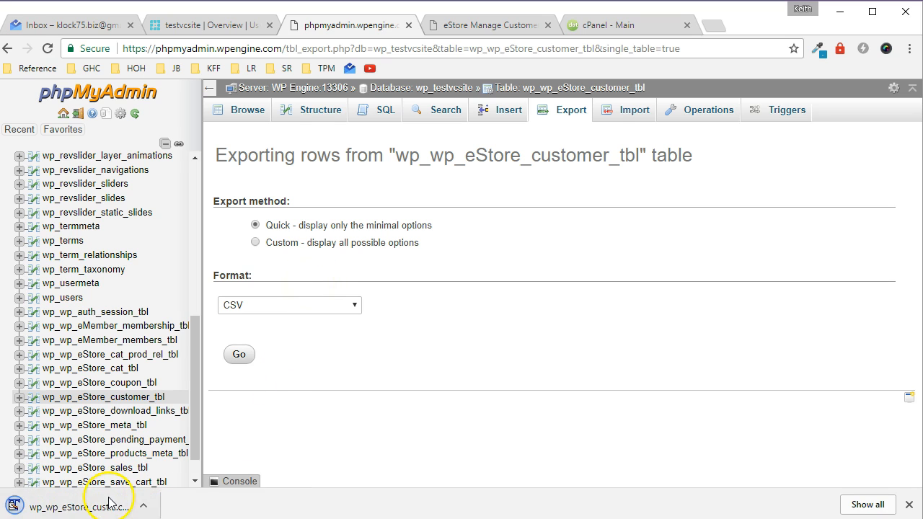
Put the downloaded wp_wp_eStore_customer_tbl.csv on the desktop, open it in OpenOffice Calc as comma-separated UTF-8, and review its columns
click(839, 12)
drag(21, 54, 103, 98)
right_click(103, 101)
mouse_move(167, 196)
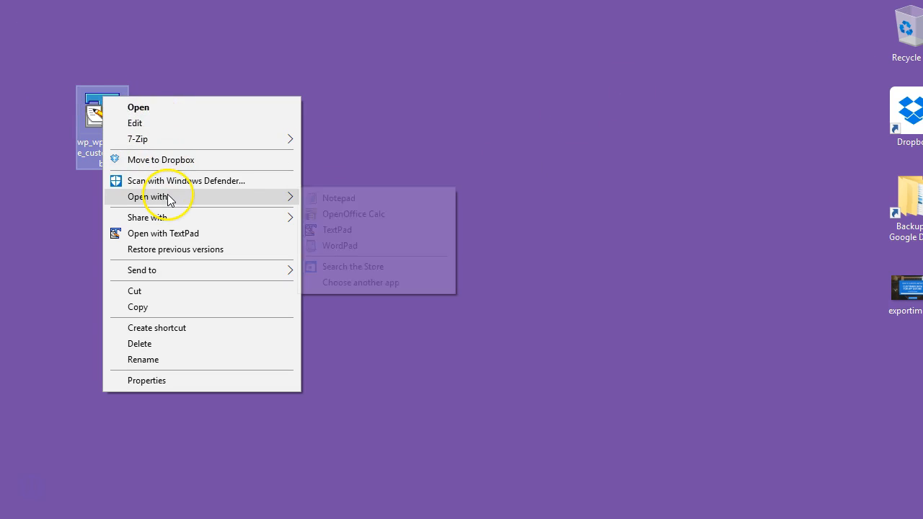
click(350, 213)
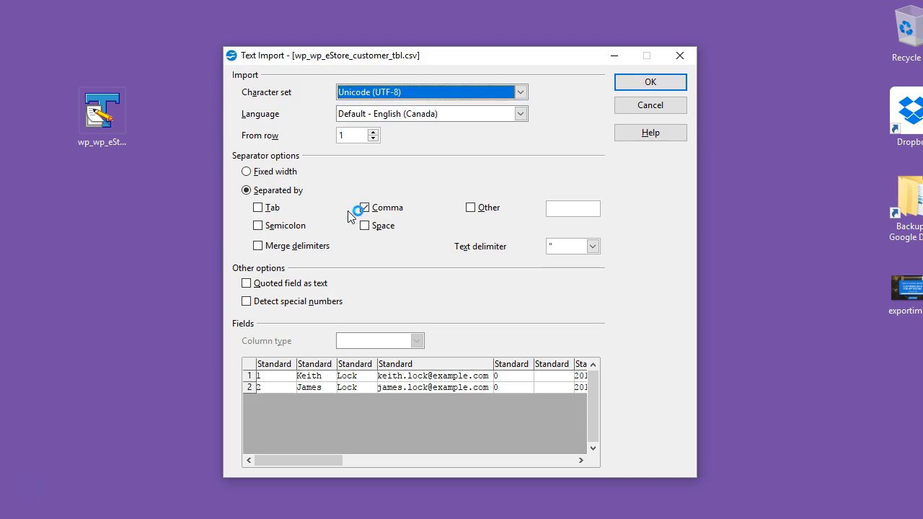
click(636, 84)
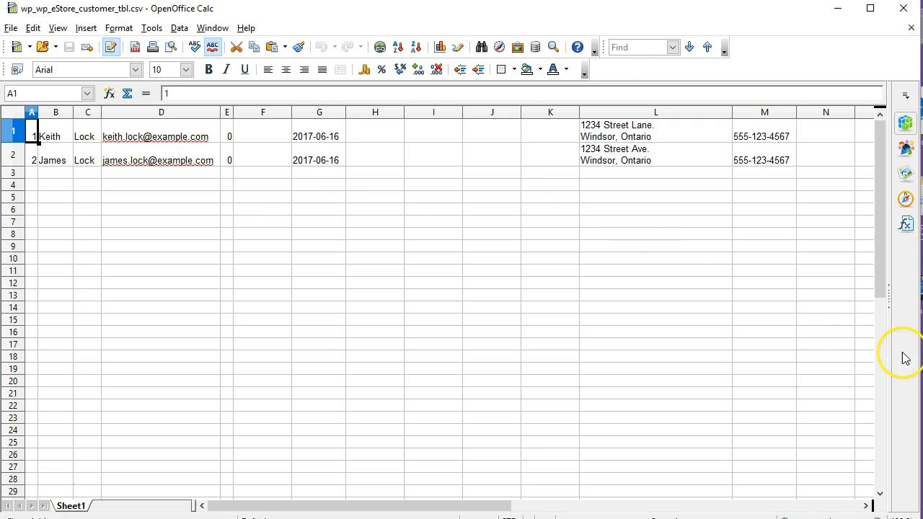
drag(918, 356, 921, 356)
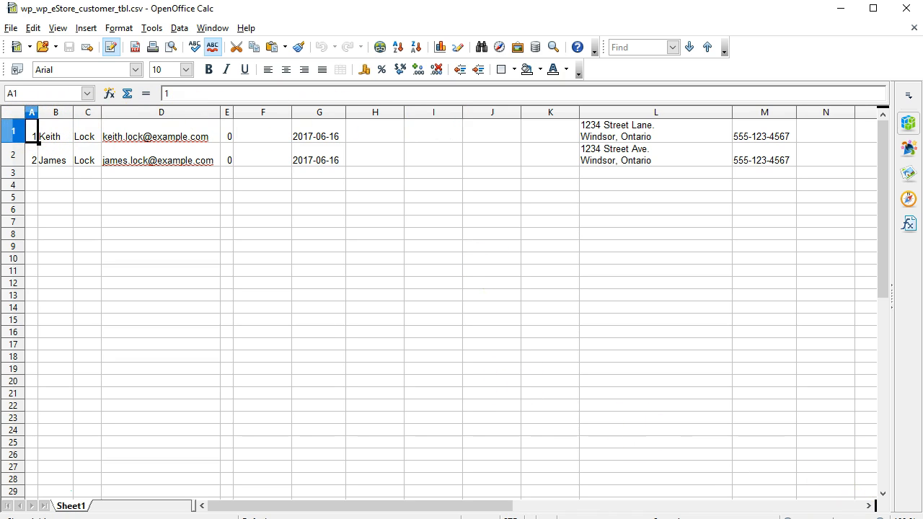
double_click(860, 509)
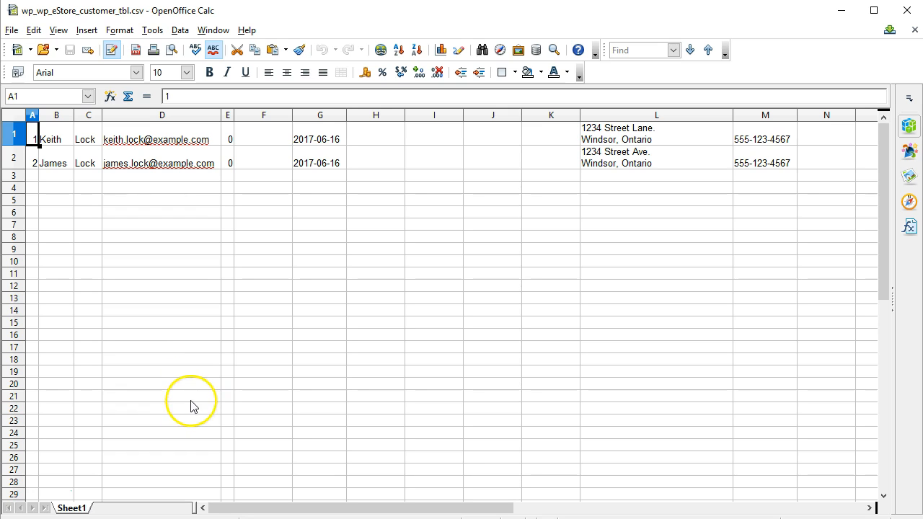
mouse_move(344, 510)
mouse_down()
mouse_move(614, 509)
mouse_move(340, 509)
mouse_up()
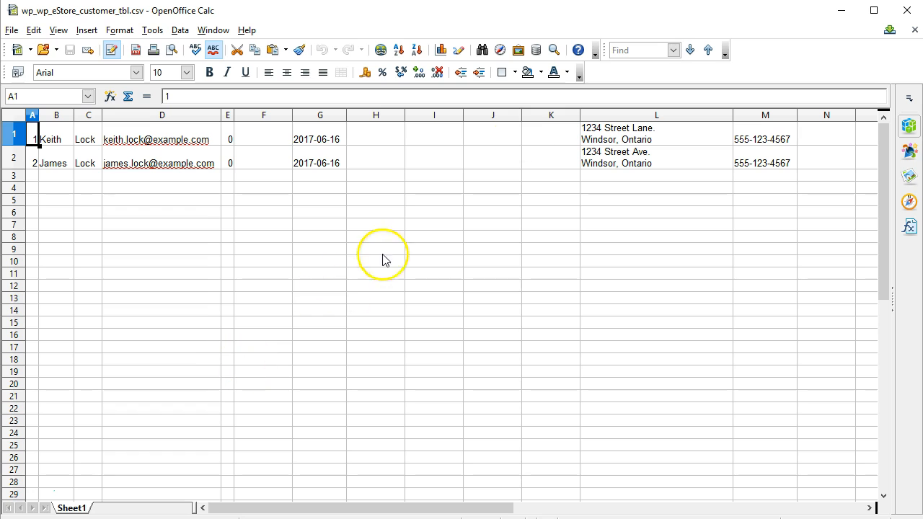
Close the spreadsheet and permanently delete wp_wp_eStore_customer_tbl.csv by emptying the Recycle Bin
click(901, 17)
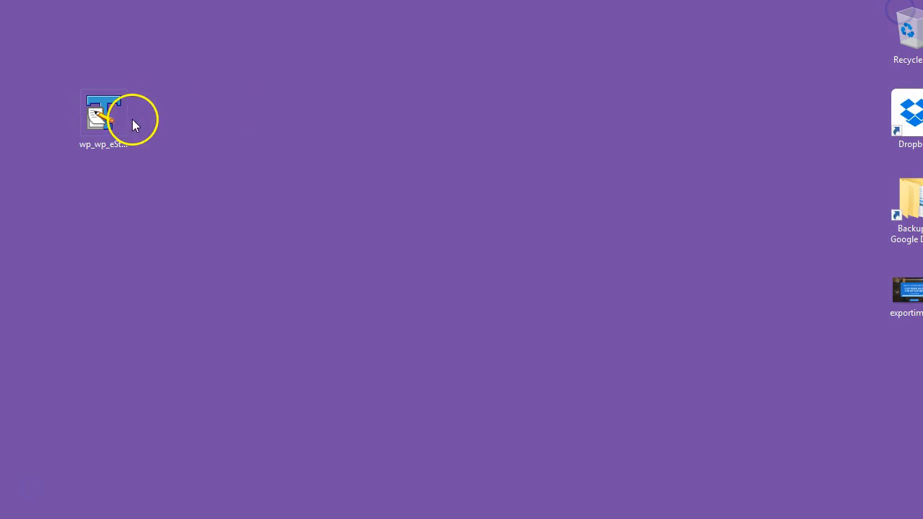
drag(132, 121, 902, 32)
right_click(902, 36)
click(848, 63)
click(517, 330)
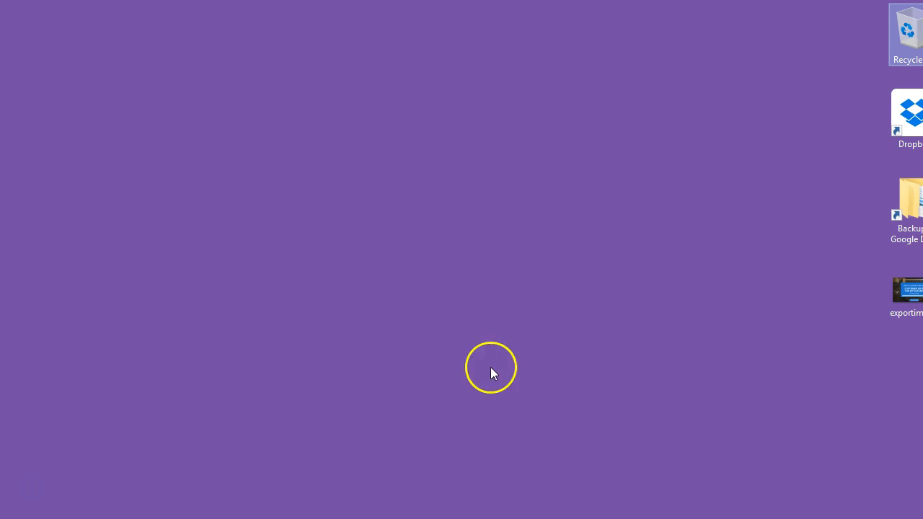
Switch back to Chrome, choose the Custom export method for the customer table, and dismiss the downloads bar
click(508, 518)
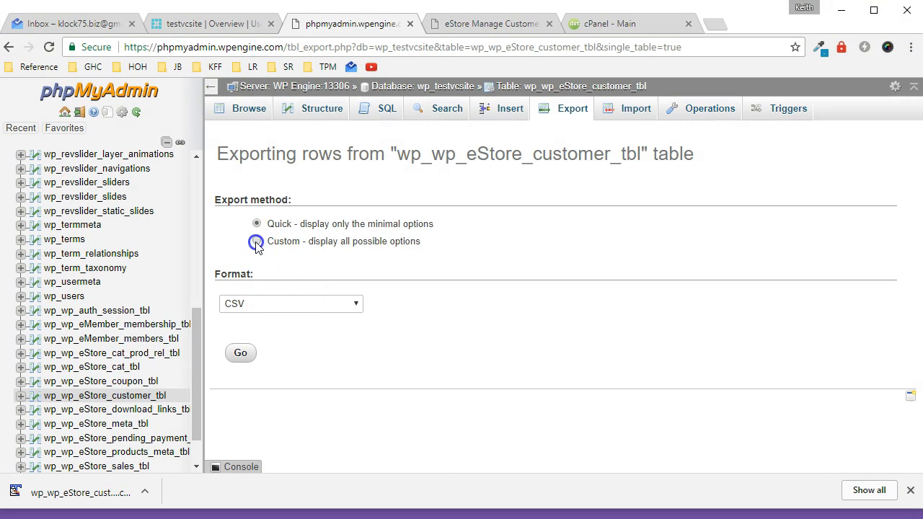
click(257, 241)
scroll(452, 303, down, 2)
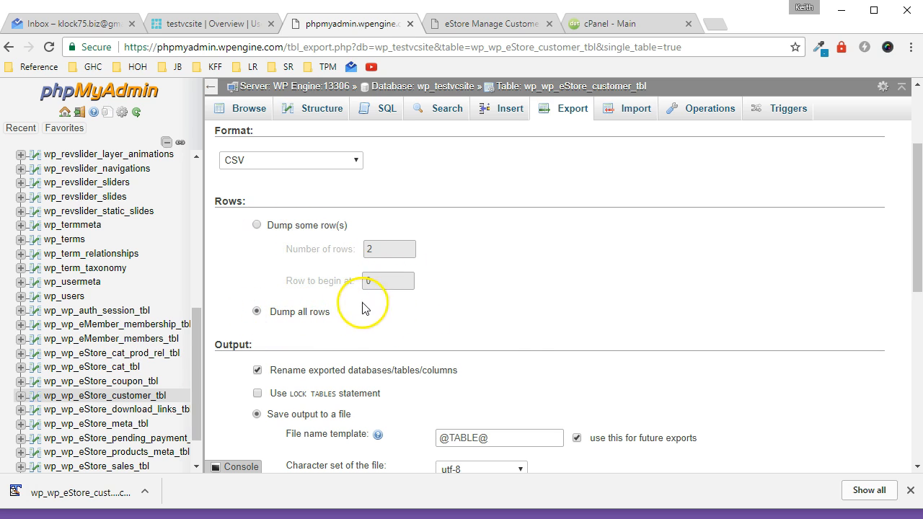
click(910, 489)
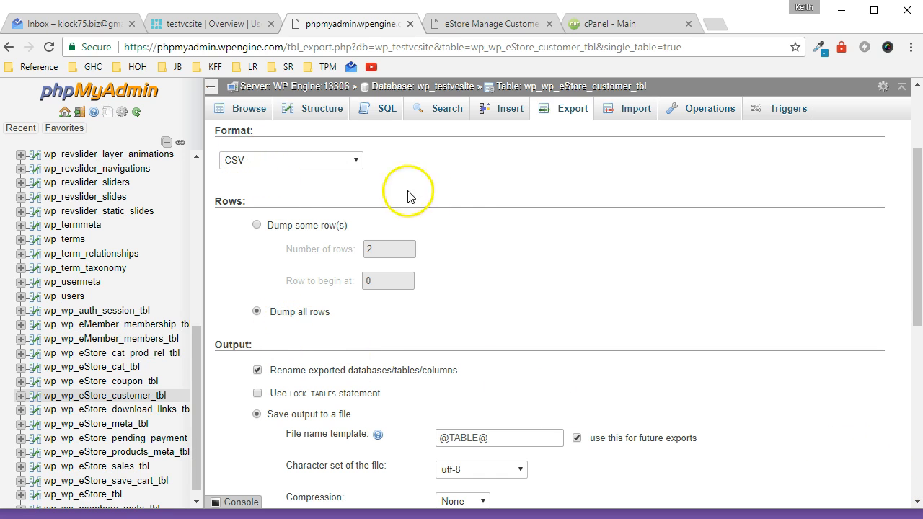
scroll(462, 209, up, 2)
scroll(463, 212, down, 3)
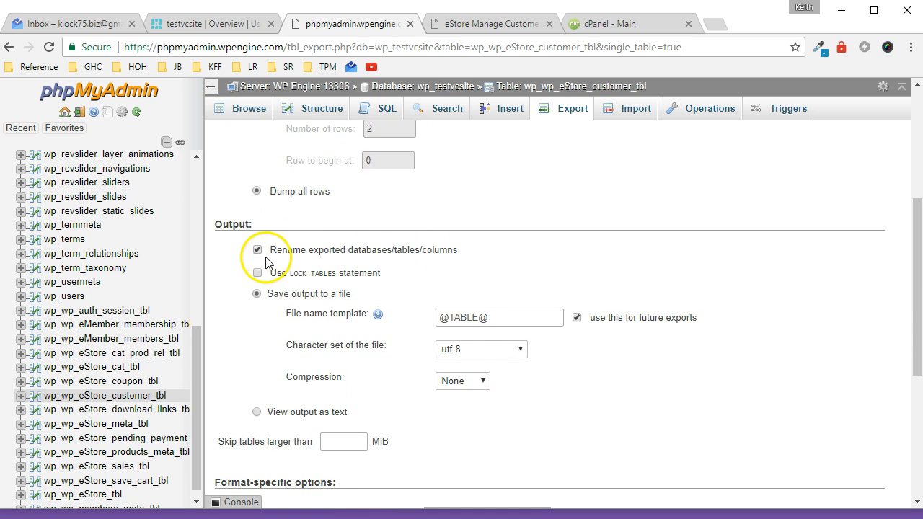
Set the exported column names of first_name to First Name and last_name to Last Name, and save the renaming
click(258, 250)
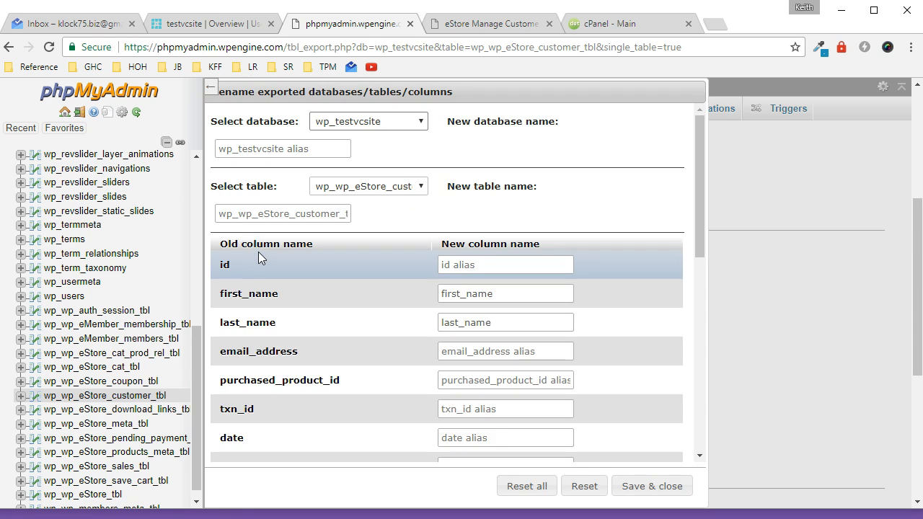
click(648, 486)
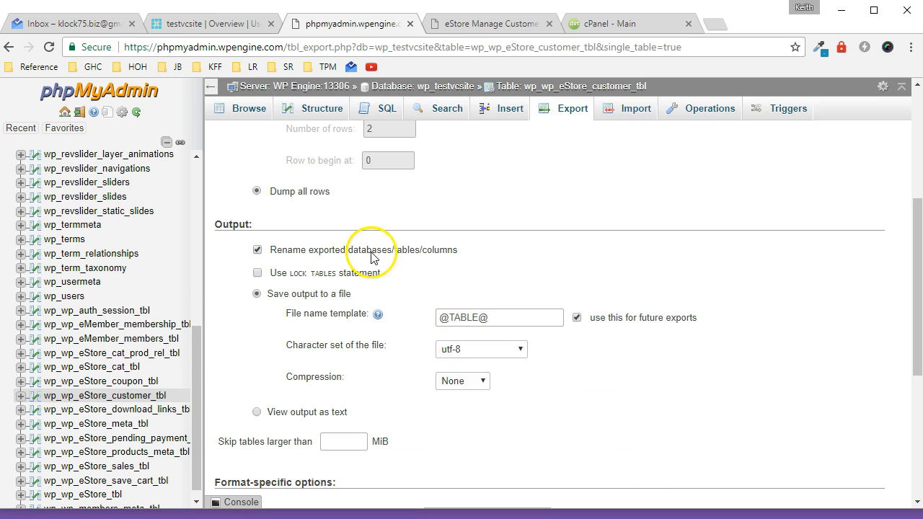
click(305, 250)
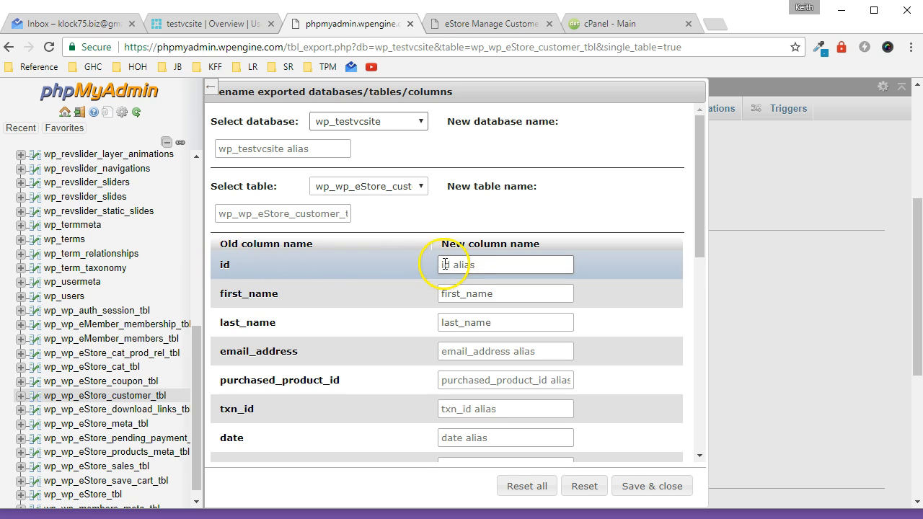
click(444, 293)
click(460, 291)
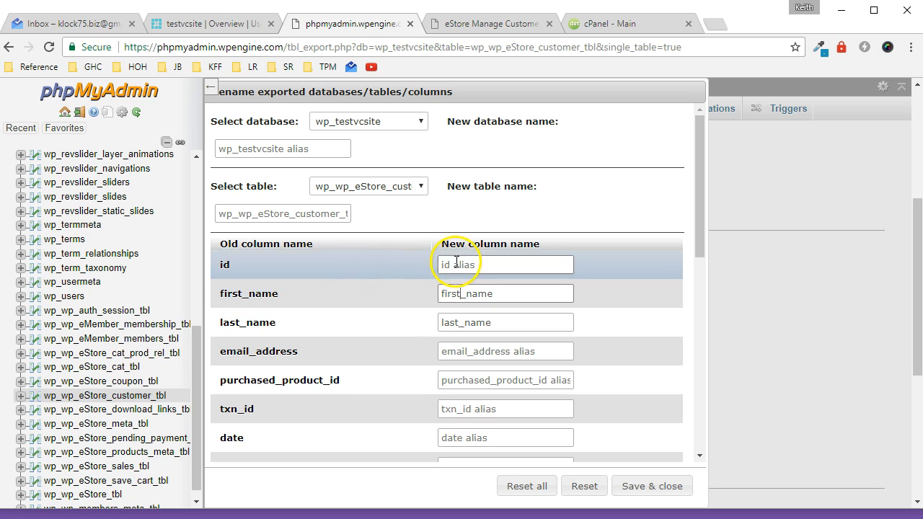
click(461, 293)
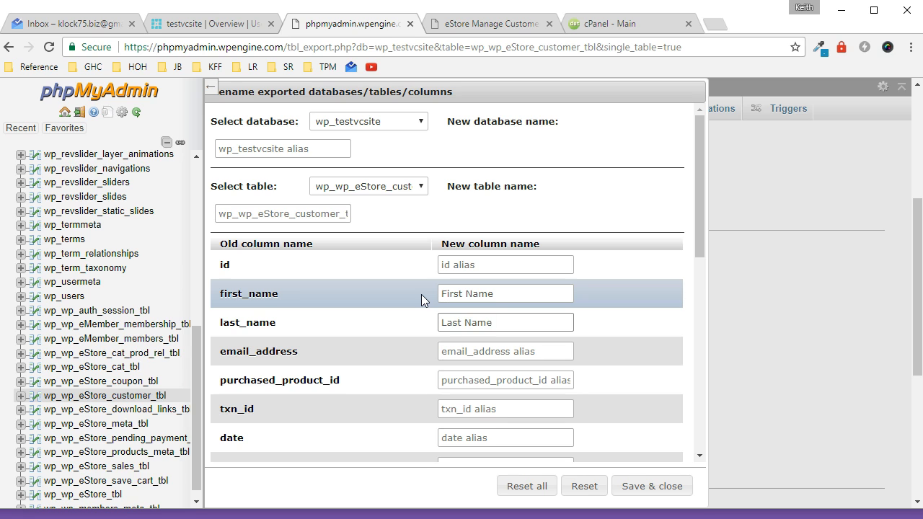
click(445, 319)
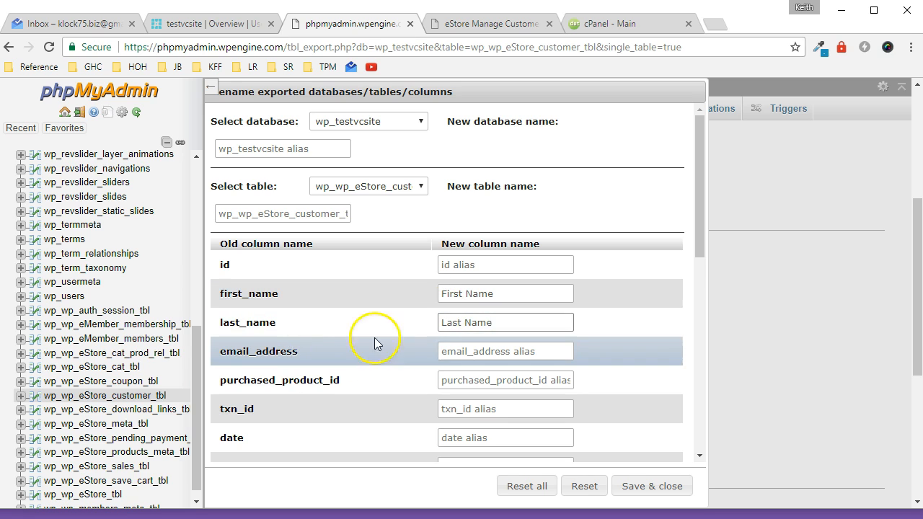
scroll(451, 344, down, 1)
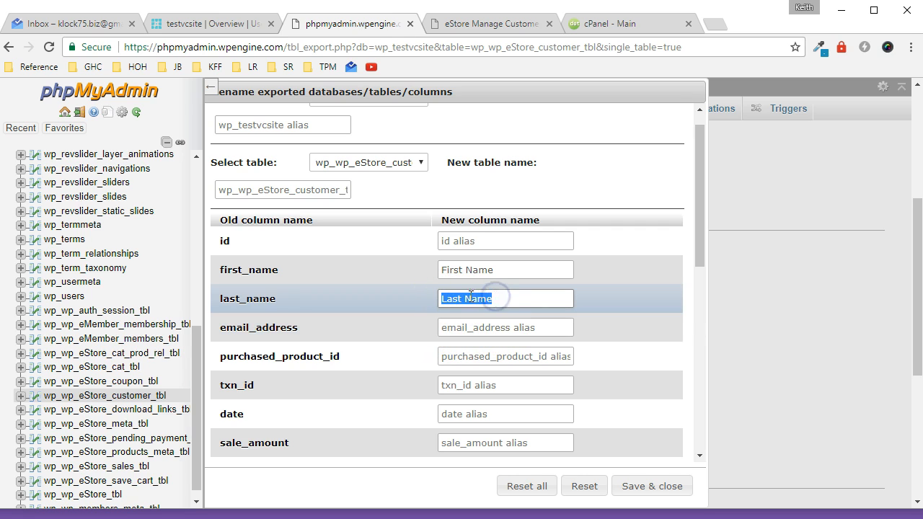
scroll(435, 317, down, 2)
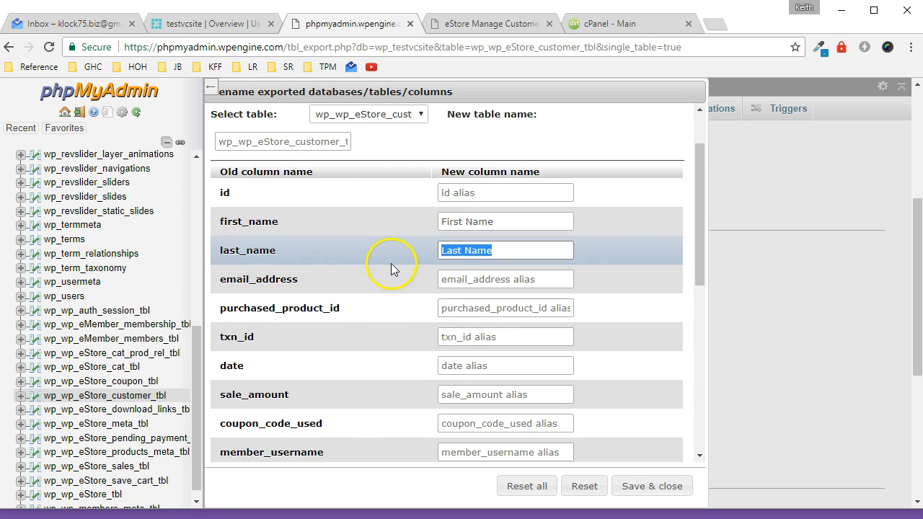
scroll(399, 287, down, 5)
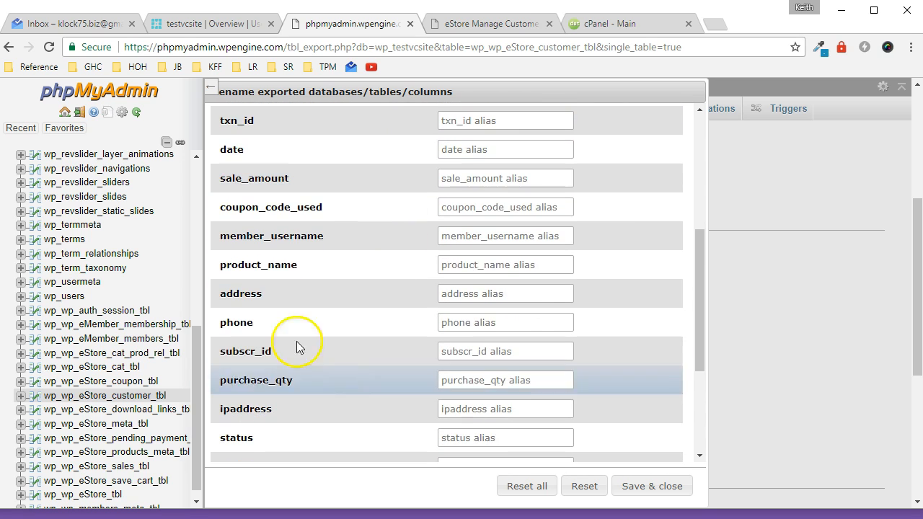
scroll(497, 303, down, 2)
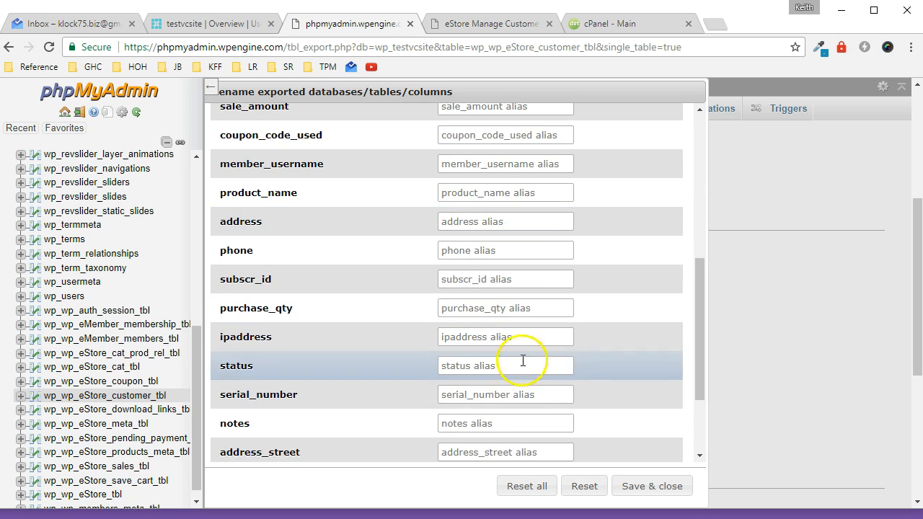
click(647, 487)
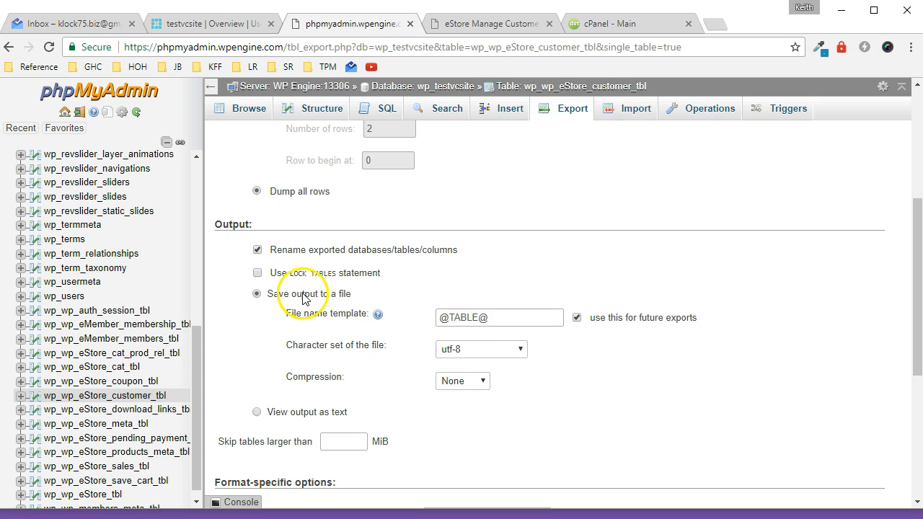
Review the export's output settings, including the file name template, character set and available compression choices
scroll(254, 302, down, 2)
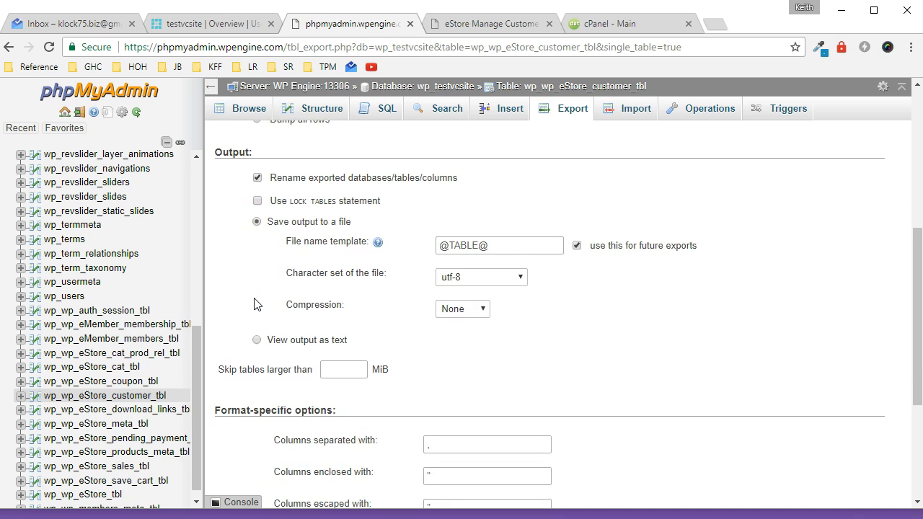
scroll(253, 303, down, 1)
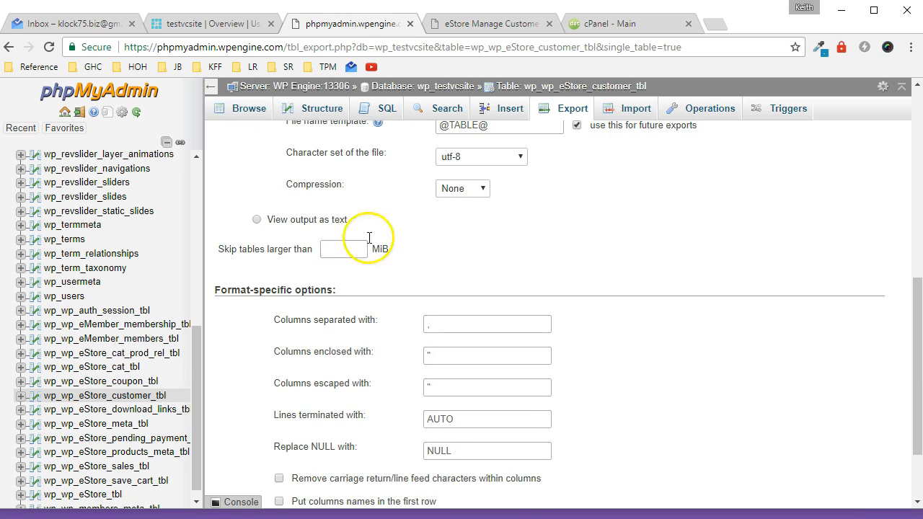
scroll(368, 244, up, 1)
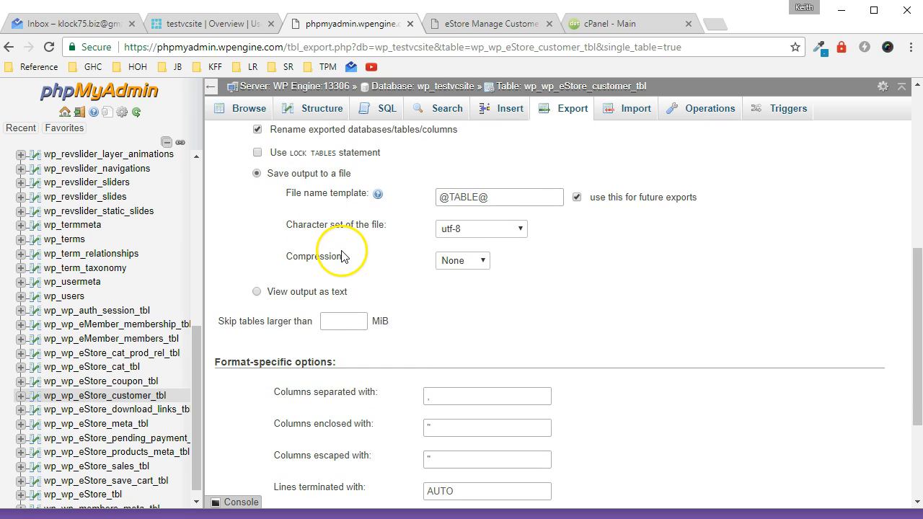
click(481, 264)
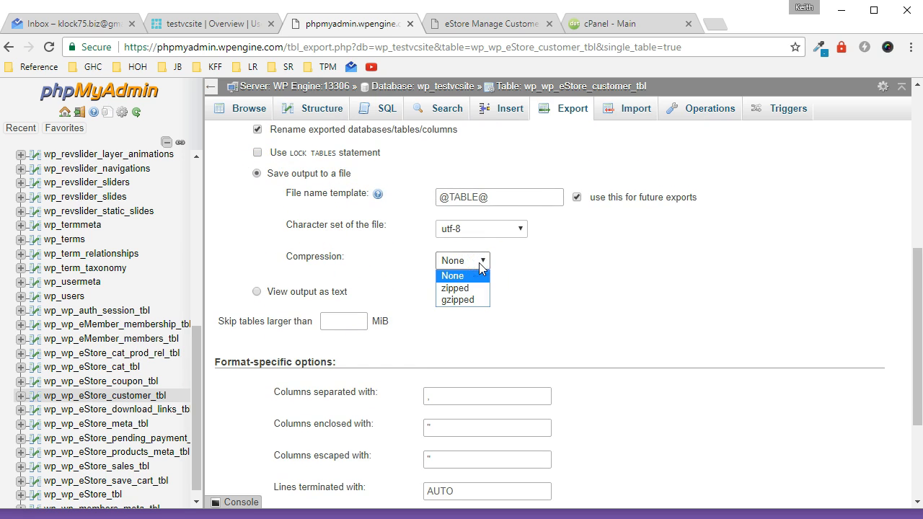
click(527, 274)
click(418, 288)
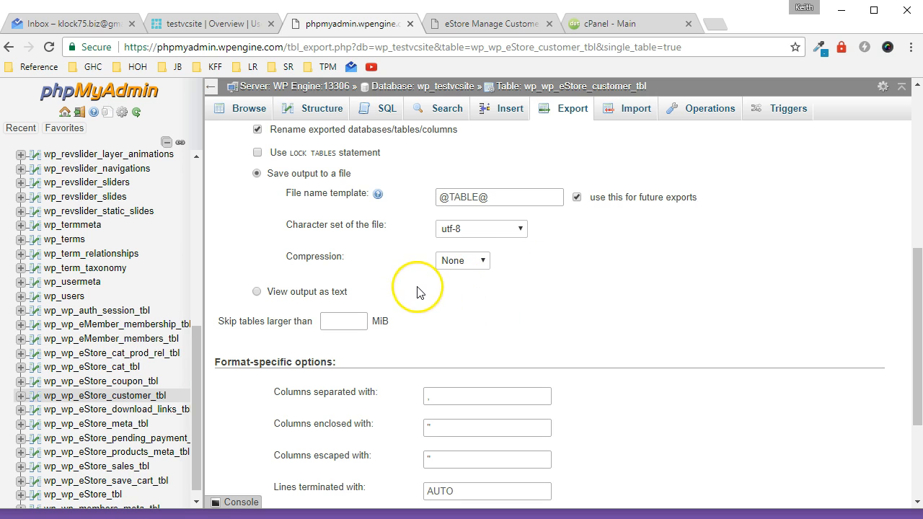
Examine the format-specific options for the characters that separate, enclose and escape columns
scroll(418, 292, down, 3)
click(300, 274)
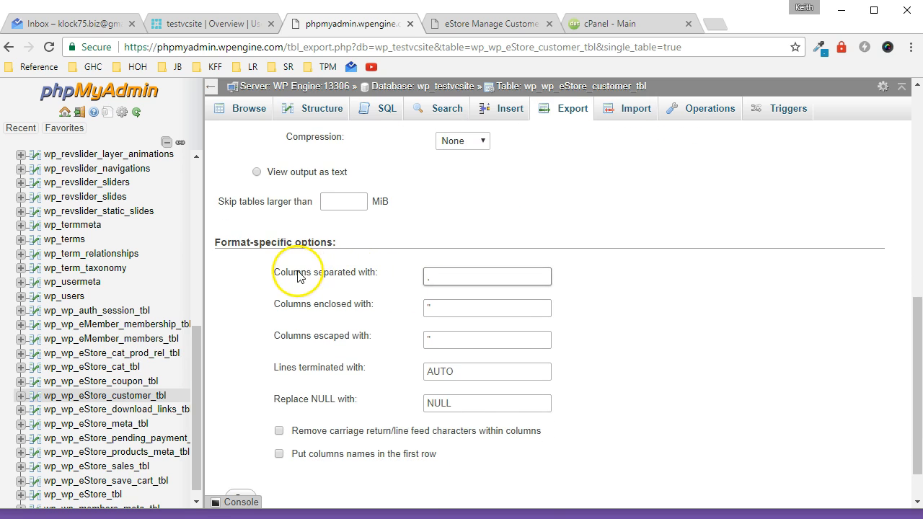
click(641, 303)
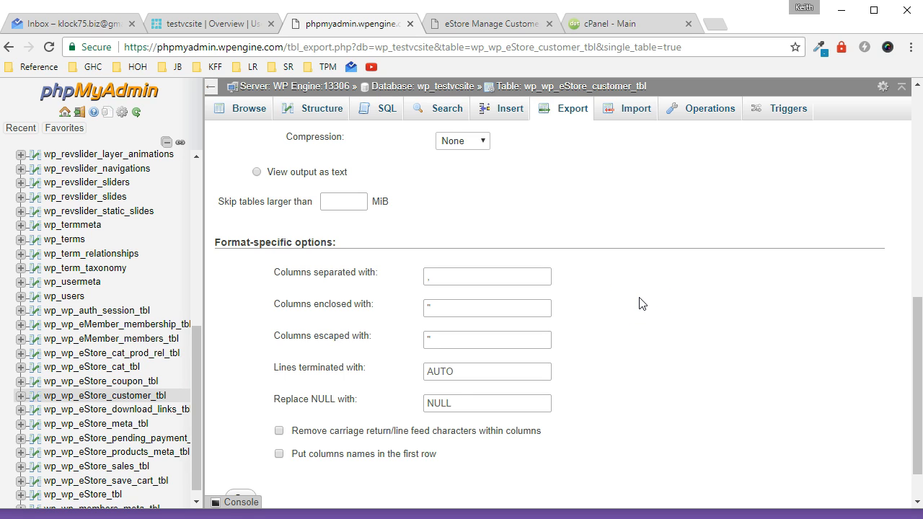
click(446, 272)
click(602, 312)
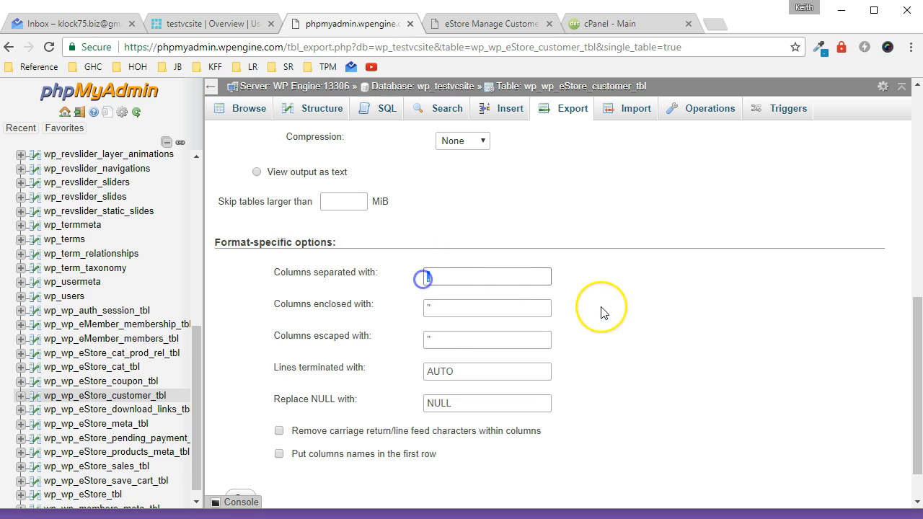
scroll(603, 313, down, 1)
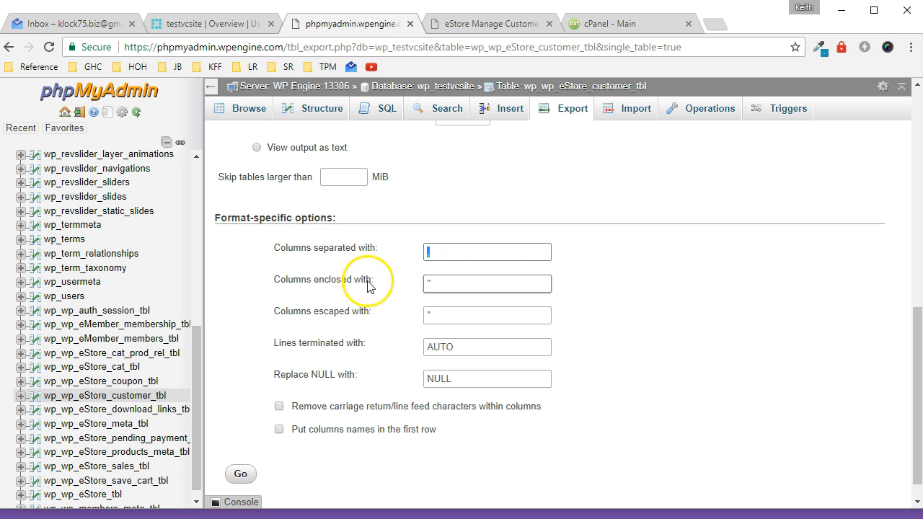
click(427, 282)
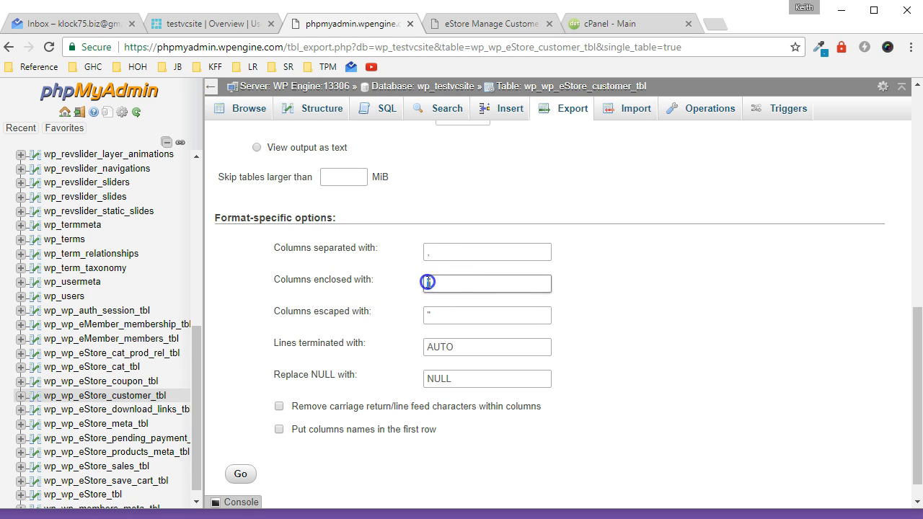
double_click(427, 315)
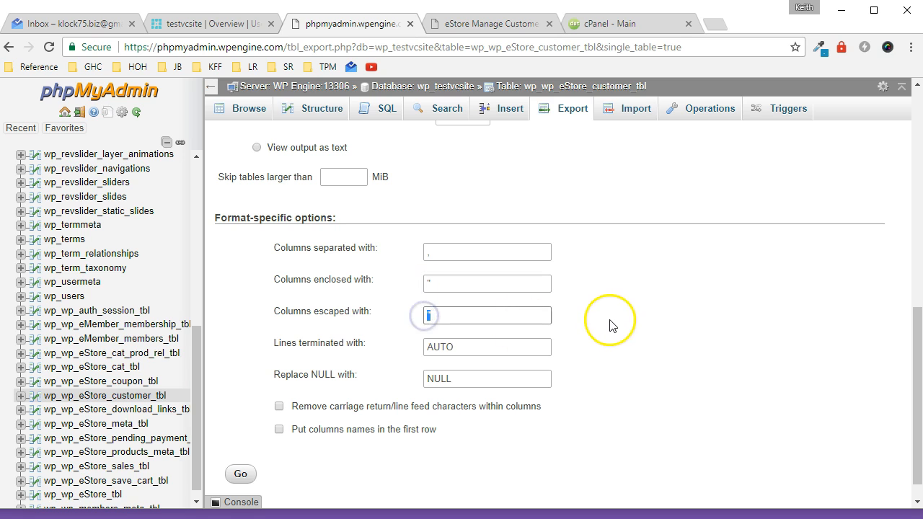
Enable column names in the first row and run the custom export of the customer table
scroll(609, 326, down, 1)
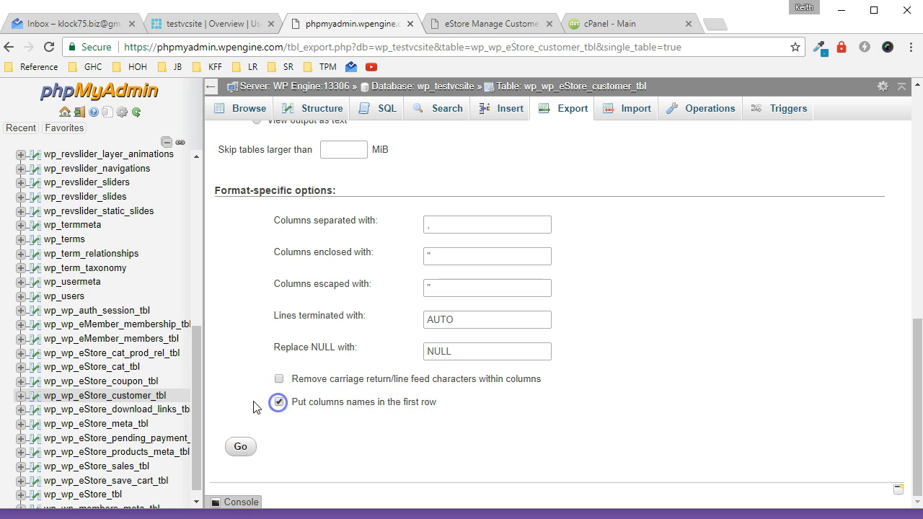
click(242, 448)
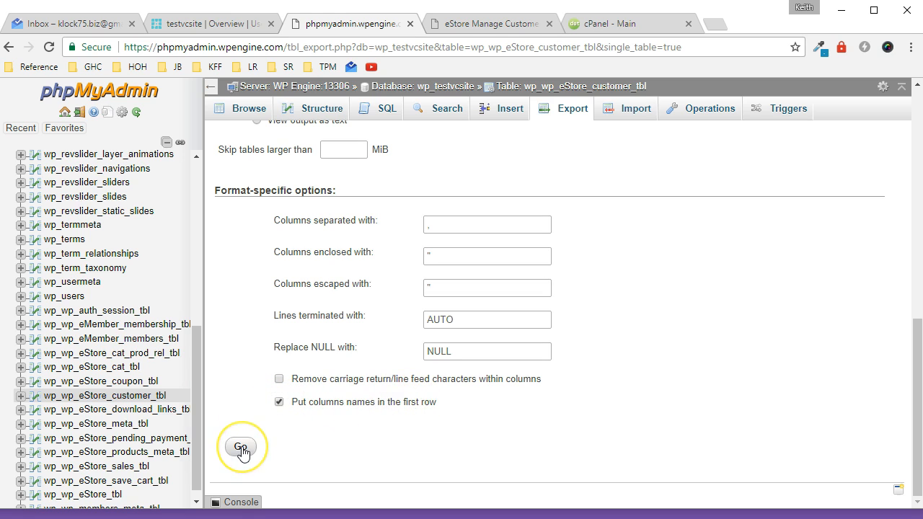
click(242, 448)
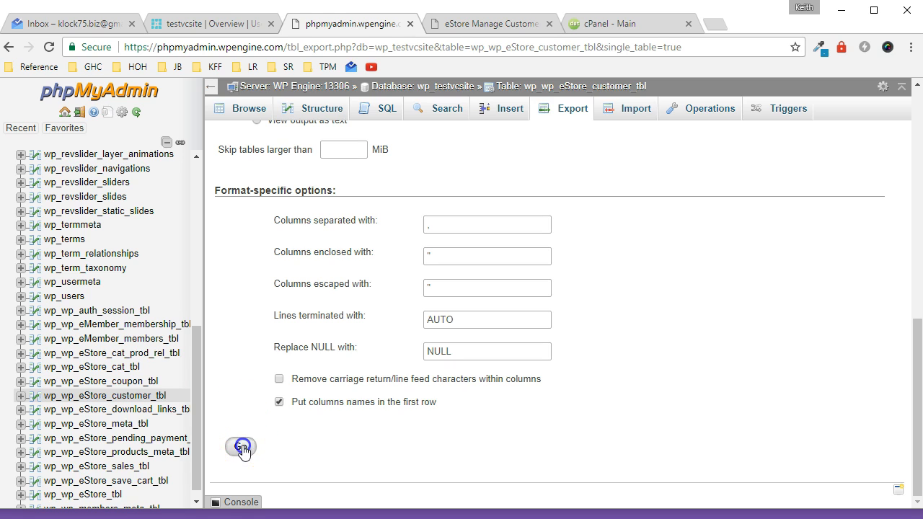
click(245, 448)
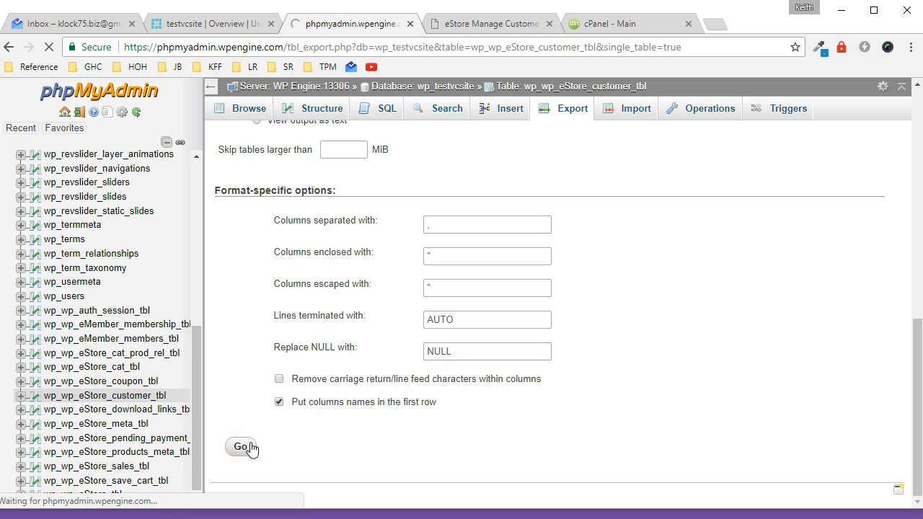
Open the exported wp_wp_eStore_customer_tbl.csv from the desktop in OpenOffice Calc as comma-separated UTF-8 and check the First Name and Last Name headings
click(839, 11)
drag(9, 36, 176, 109)
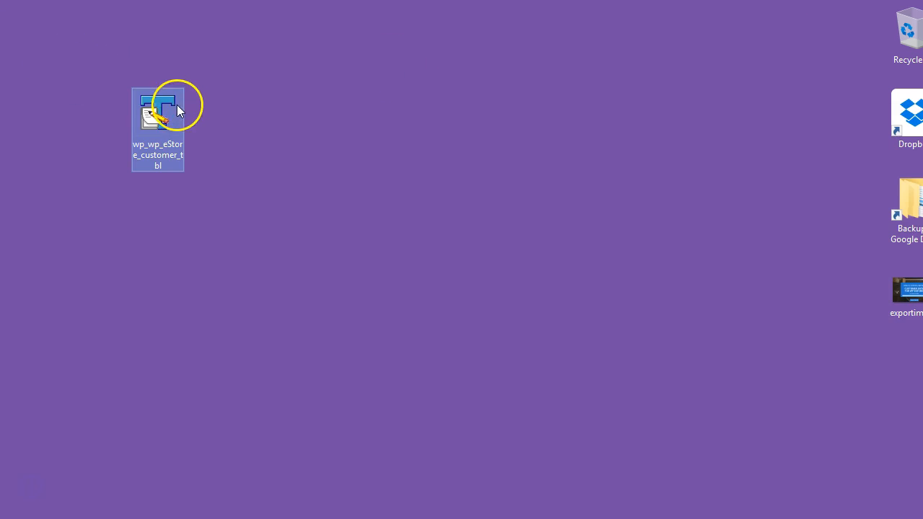
right_click(169, 116)
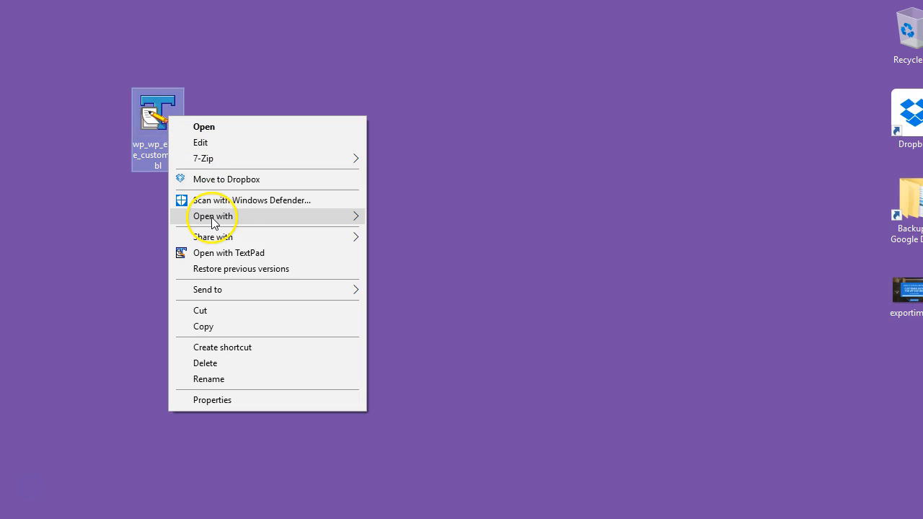
mouse_move(217, 220)
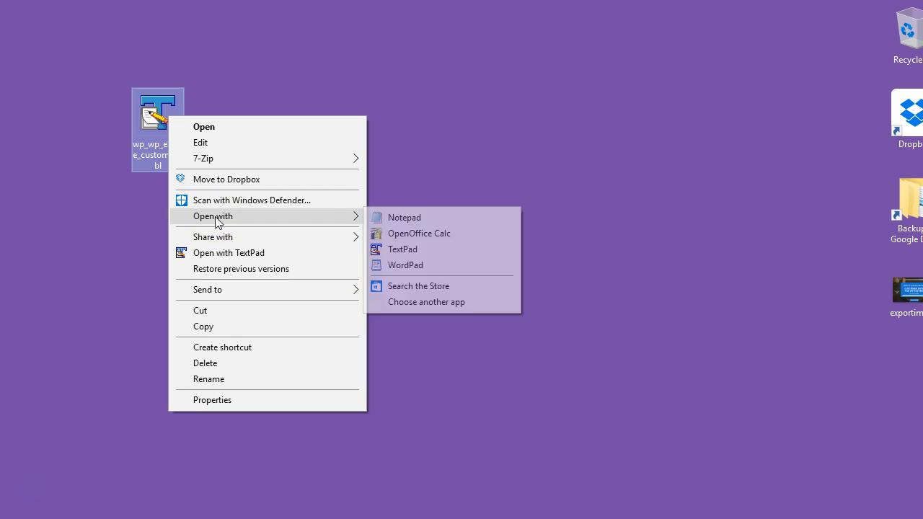
click(382, 235)
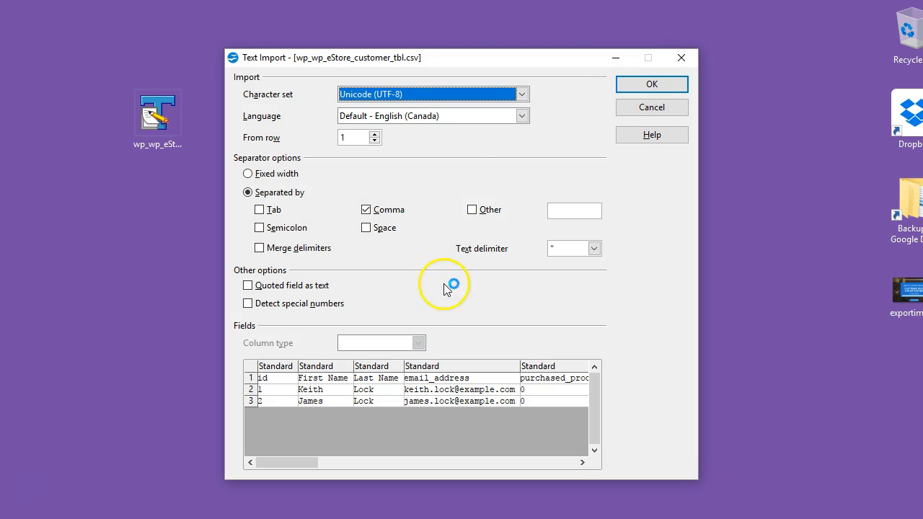
click(628, 86)
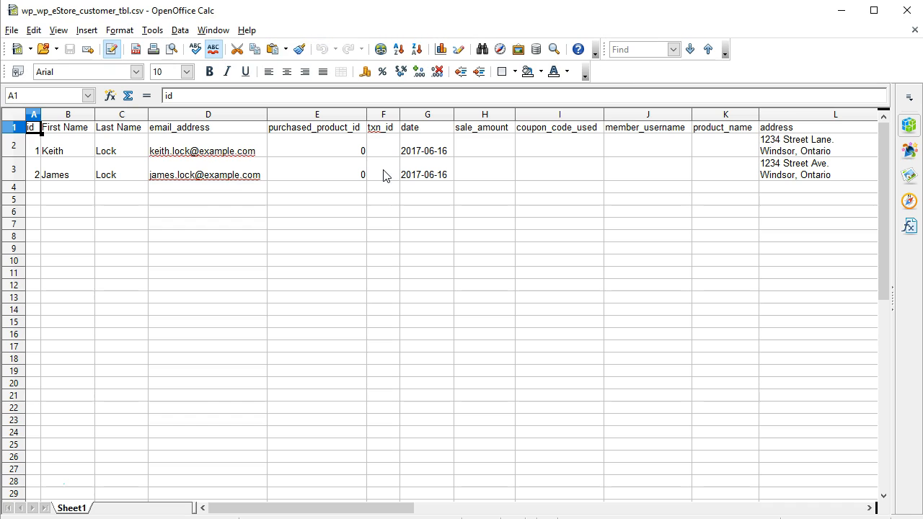
click(207, 197)
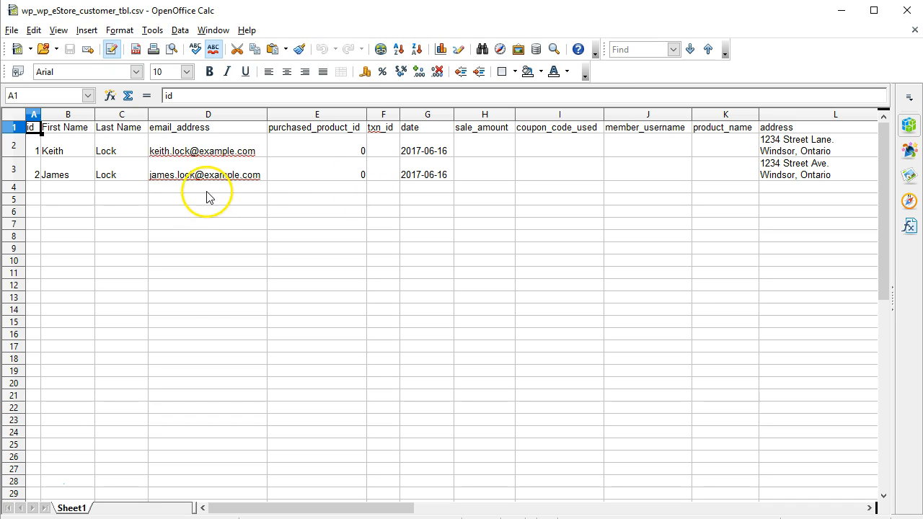
click(63, 131)
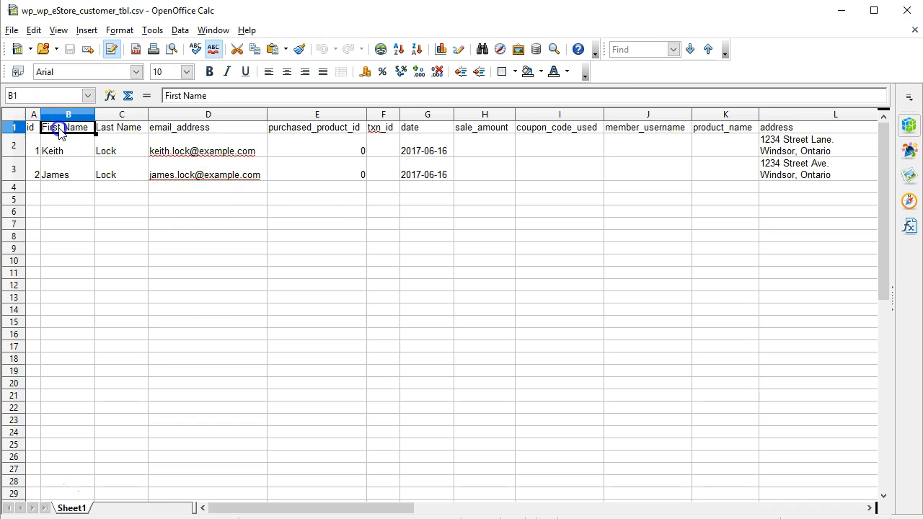
click(115, 133)
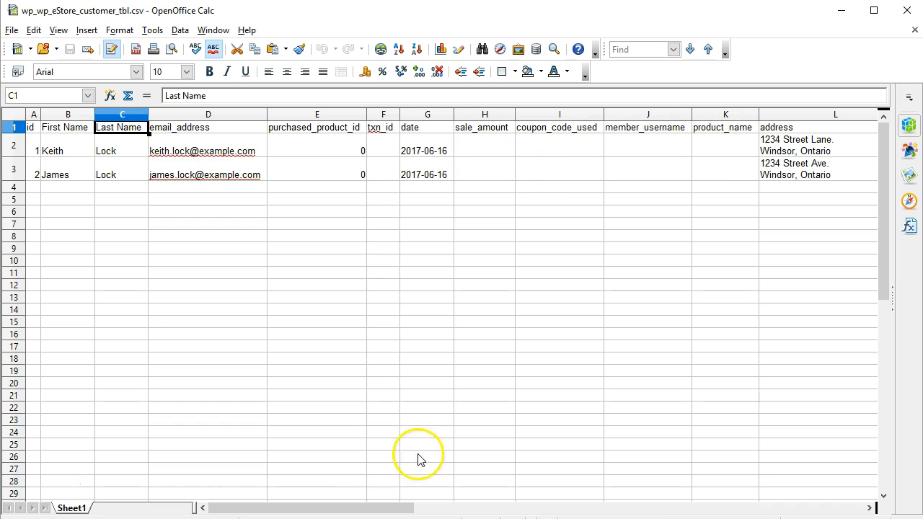
drag(367, 508, 252, 482)
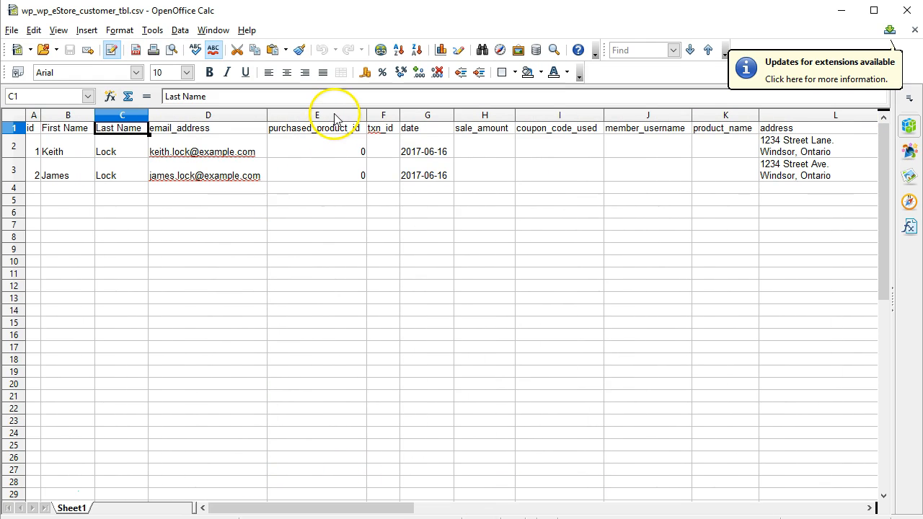
Delete the purchased_product_id, txn_id and id columns from the customer sheet
drag(335, 115, 385, 117)
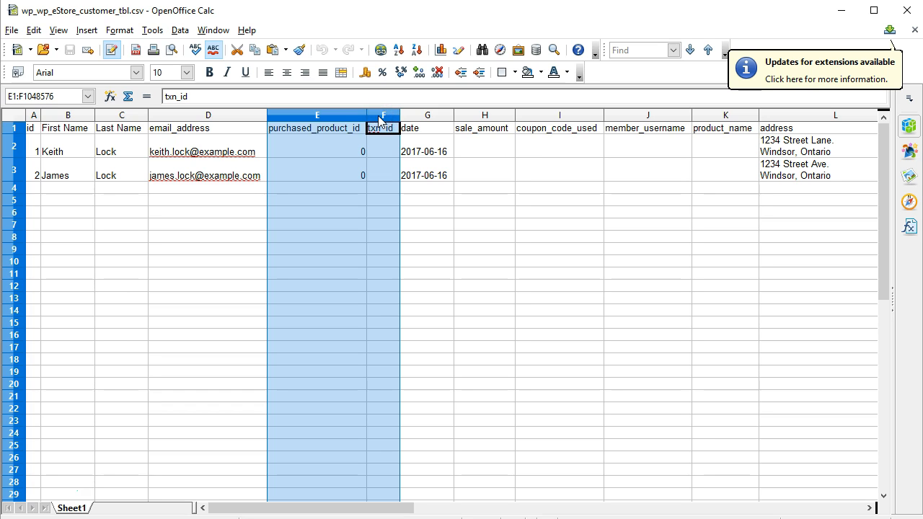
right_click(378, 117)
click(409, 201)
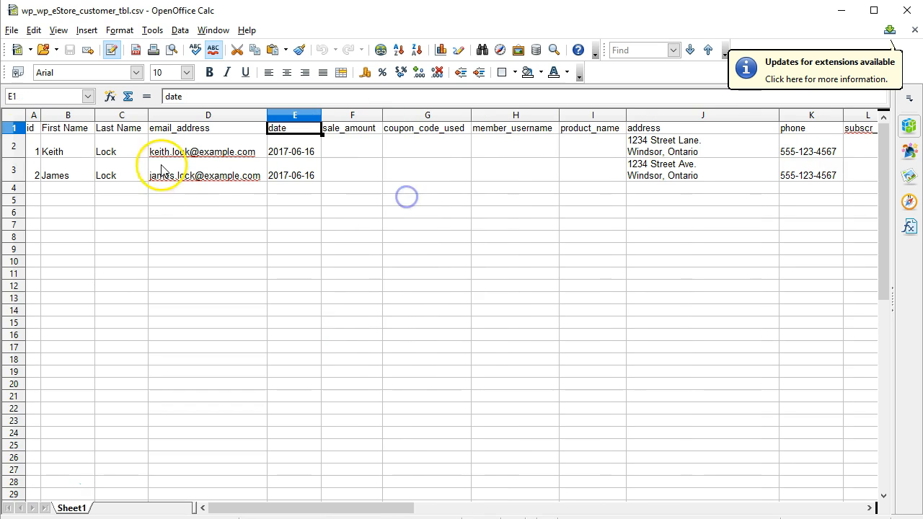
click(33, 116)
right_click(34, 118)
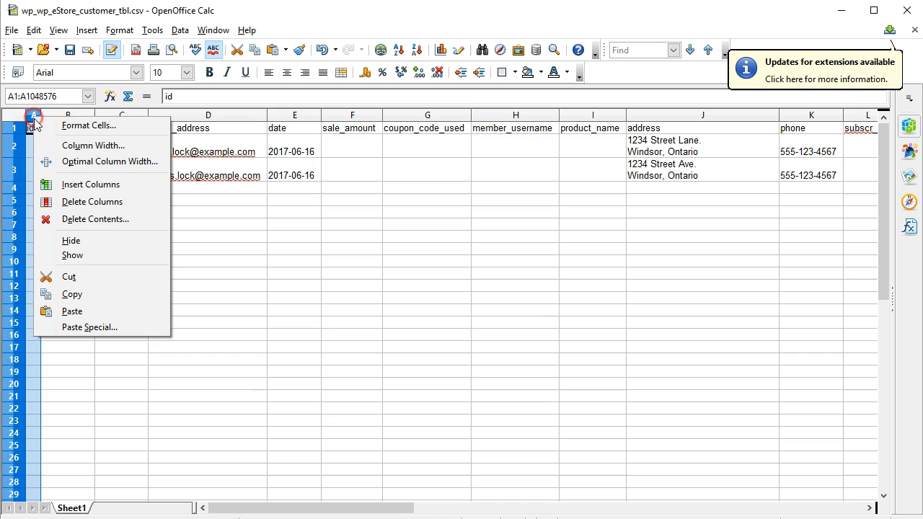
click(69, 201)
Delete the columns from date through product_name
drag(281, 116, 576, 116)
right_click(577, 116)
click(607, 199)
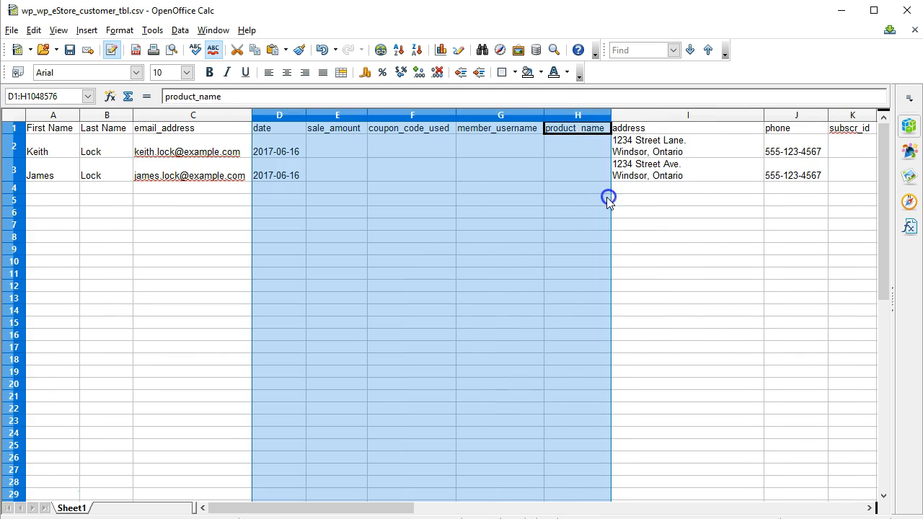
Delete all columns after phone, from subscr_id through address_country
drag(496, 117, 848, 116)
right_click(847, 116)
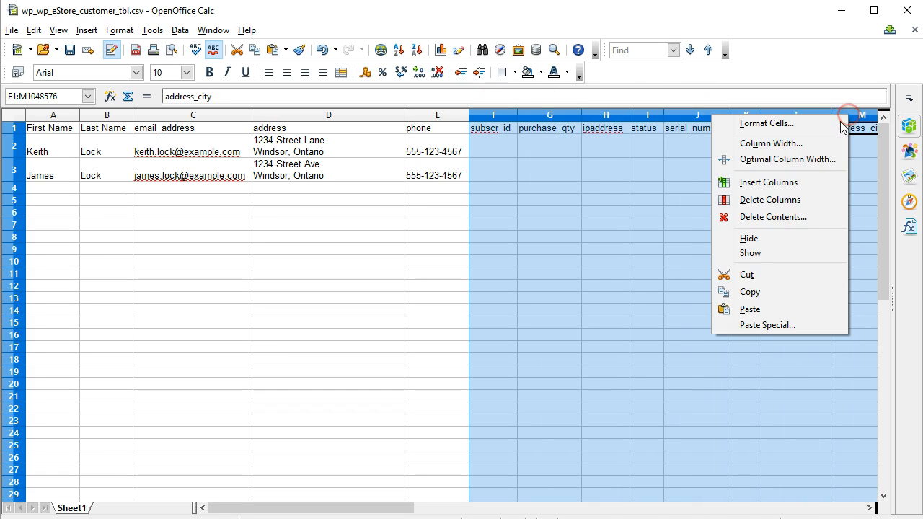
click(786, 199)
drag(509, 114, 616, 112)
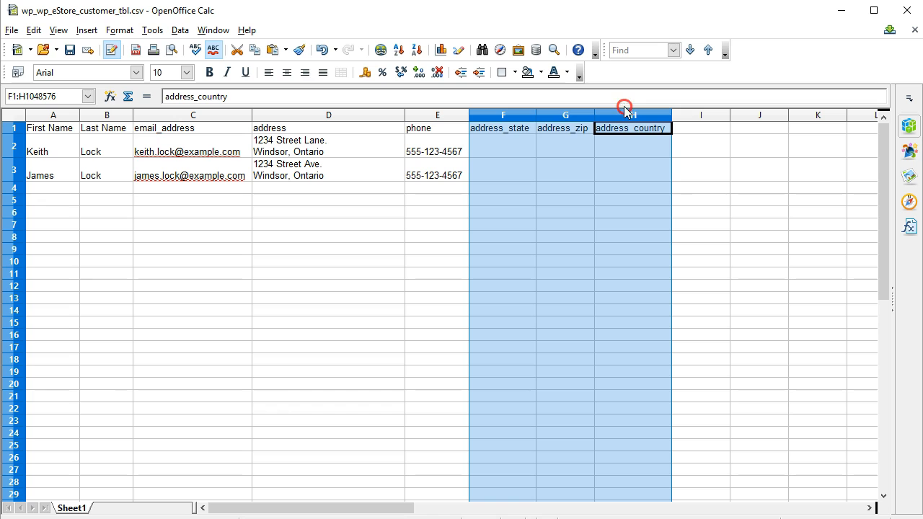
right_click(639, 115)
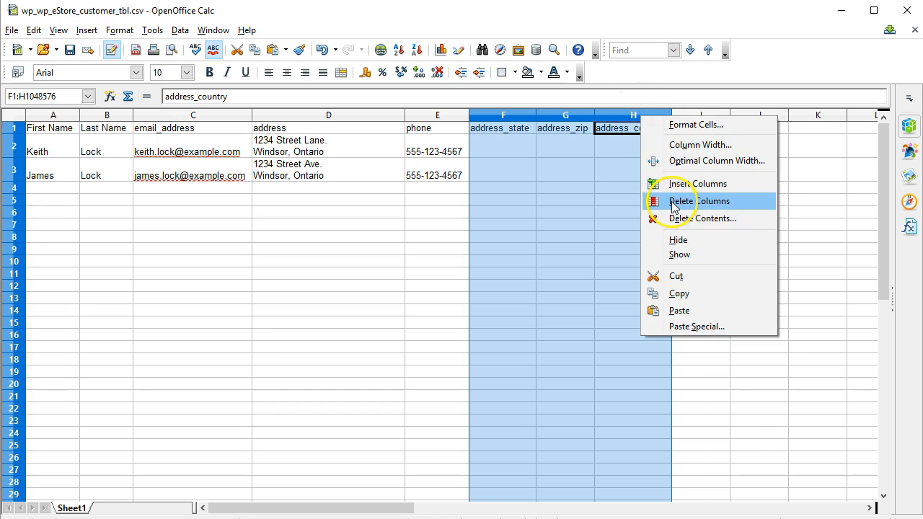
click(670, 201)
Save the trimmed customer CSV and close the spreadsheet
click(66, 52)
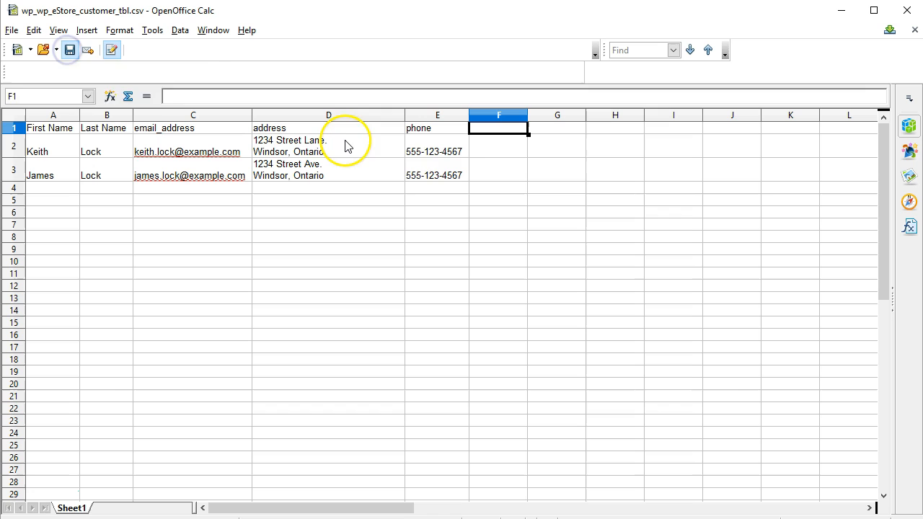
click(906, 10)
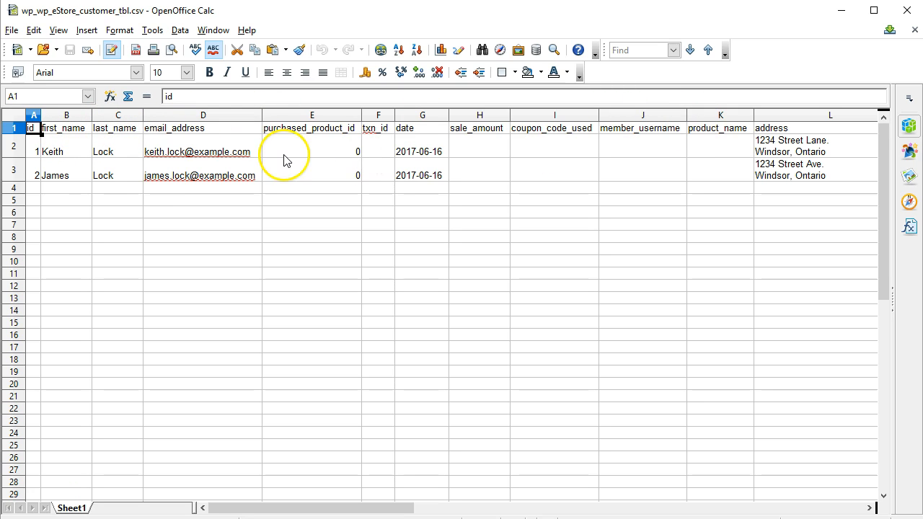
Delete row 3, the second customer record, from the customer CSV with the original column names
right_click(10, 176)
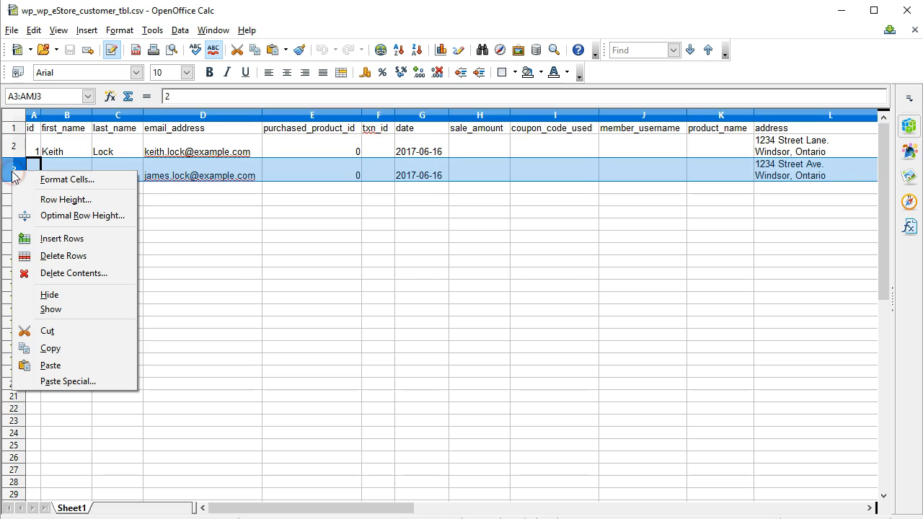
click(33, 255)
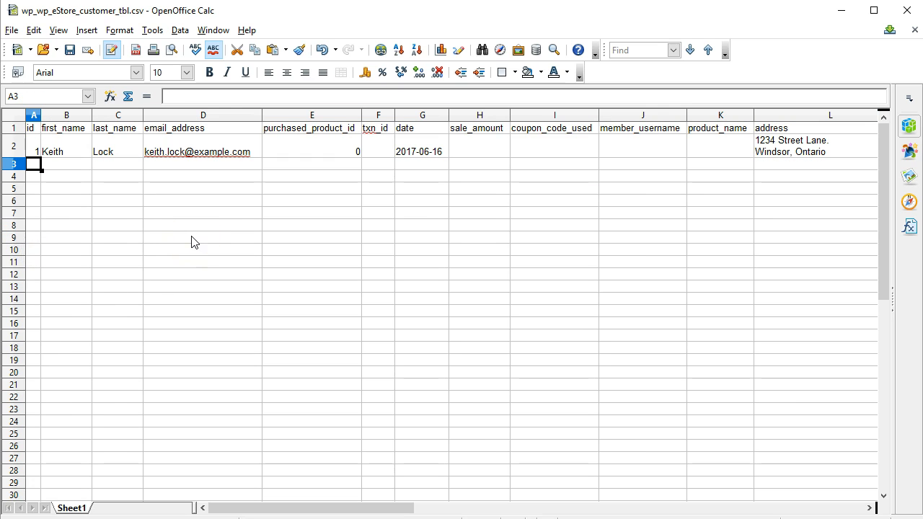
Clear the id value in cell A2 of the remaining customer record
click(34, 151)
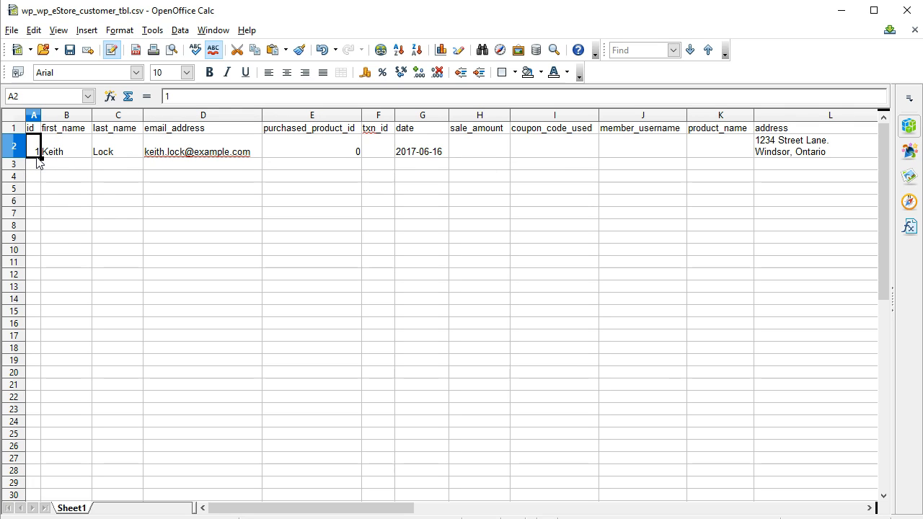
key(Delete)
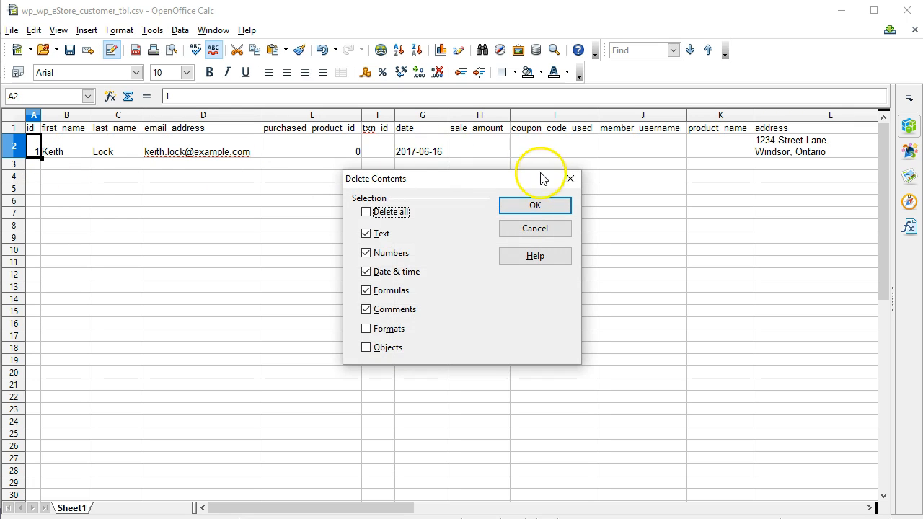
click(570, 178)
click(223, 101)
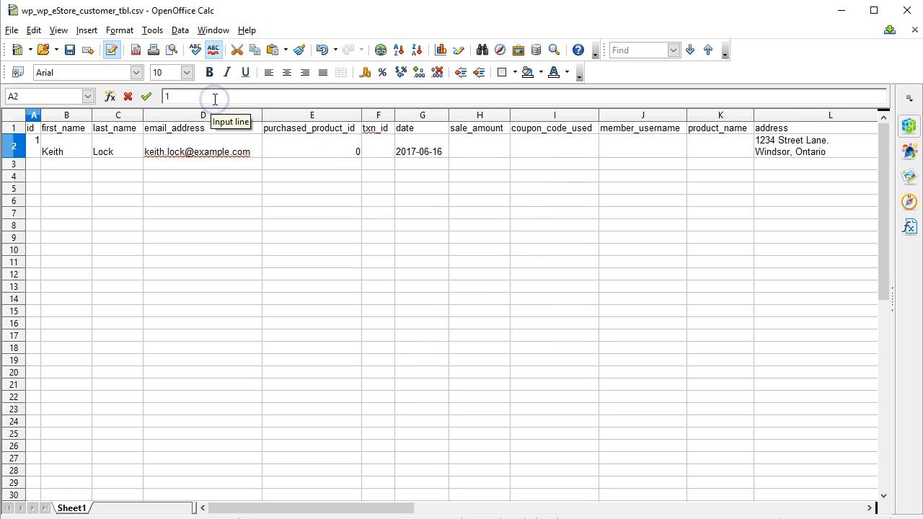
key(BackSpace)
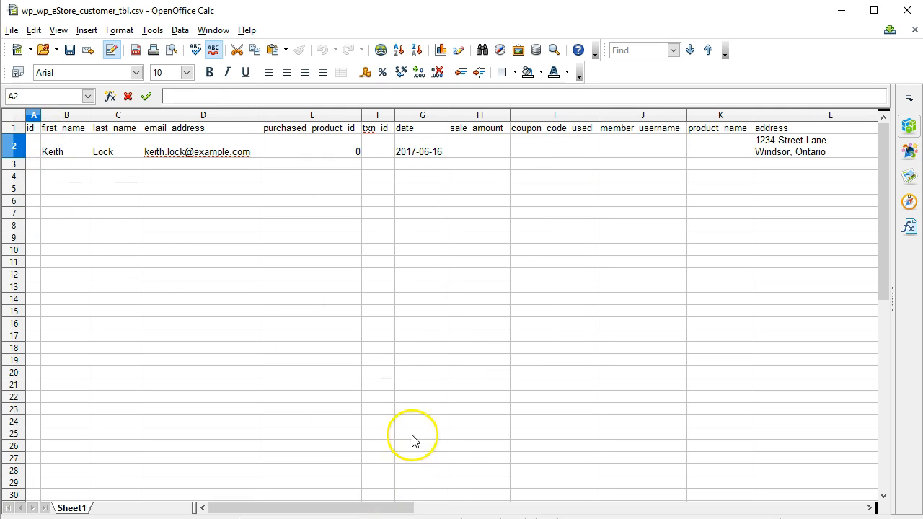
click(361, 518)
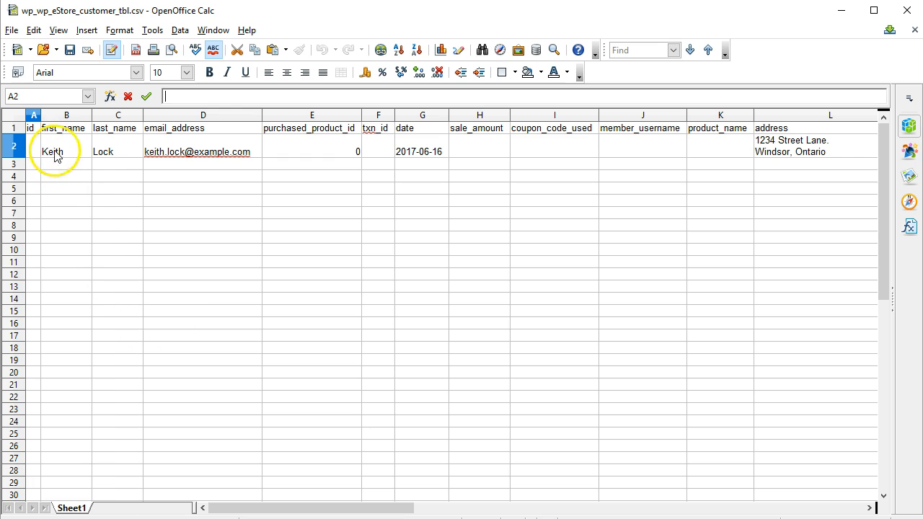
Change the record's first_name in B2 to "New" and its last_name in C2 to "Customer"
click(61, 147)
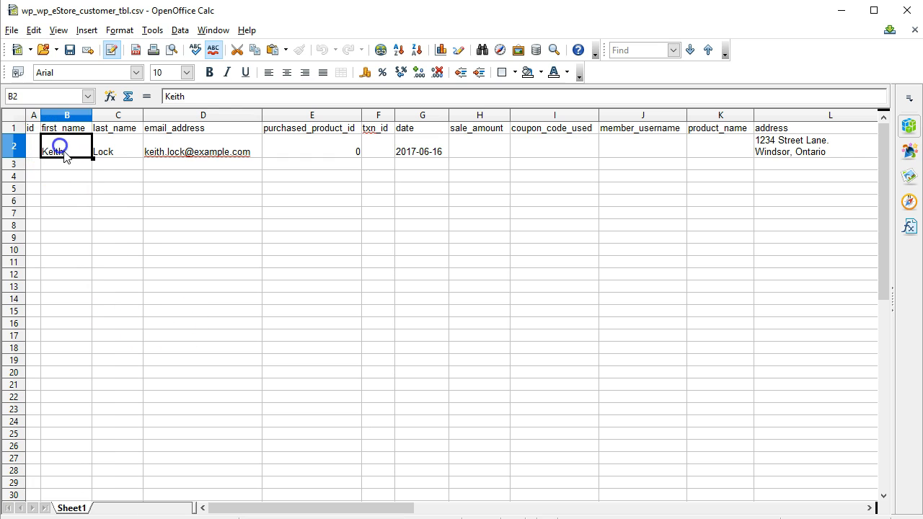
text(New)
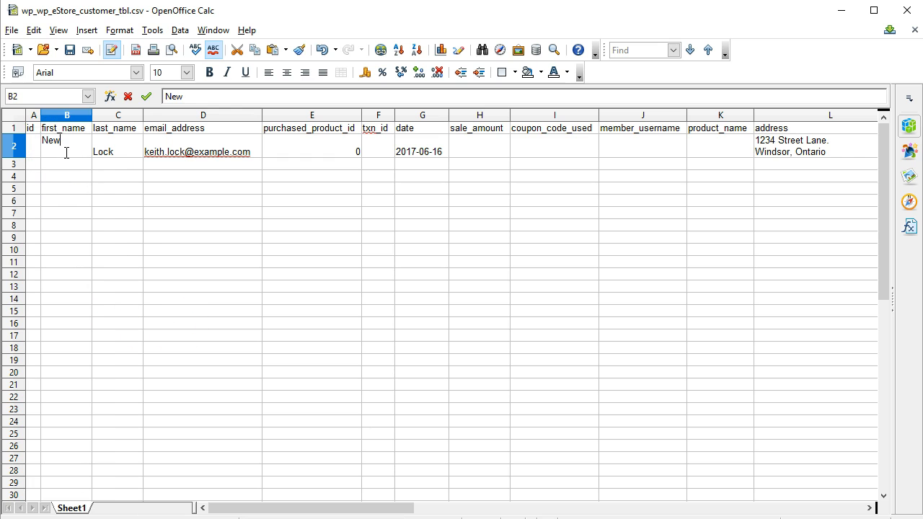
key(Tab)
text(Customer)
key(Tab)
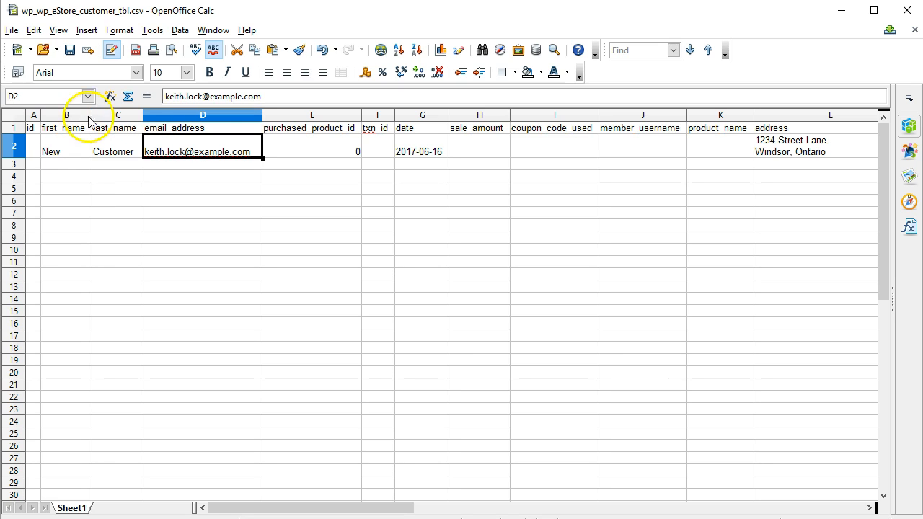
Replace the part before the @ in D2's email address with the new record's first and last name
drag(203, 97, 166, 99)
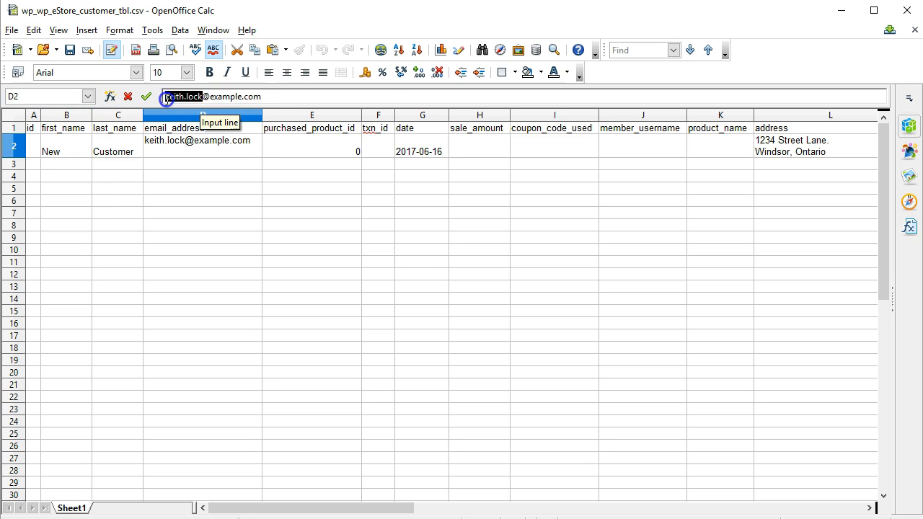
text(new.customr)
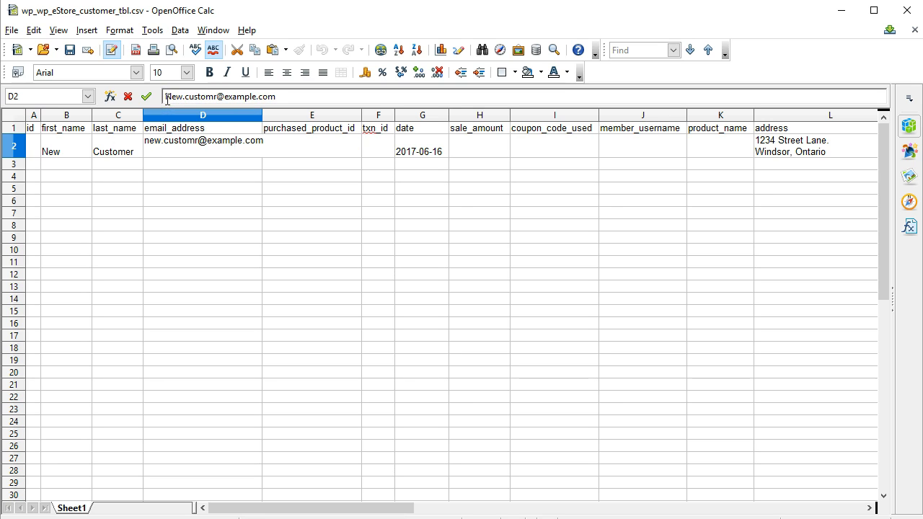
key(BackSpace)
text(er)
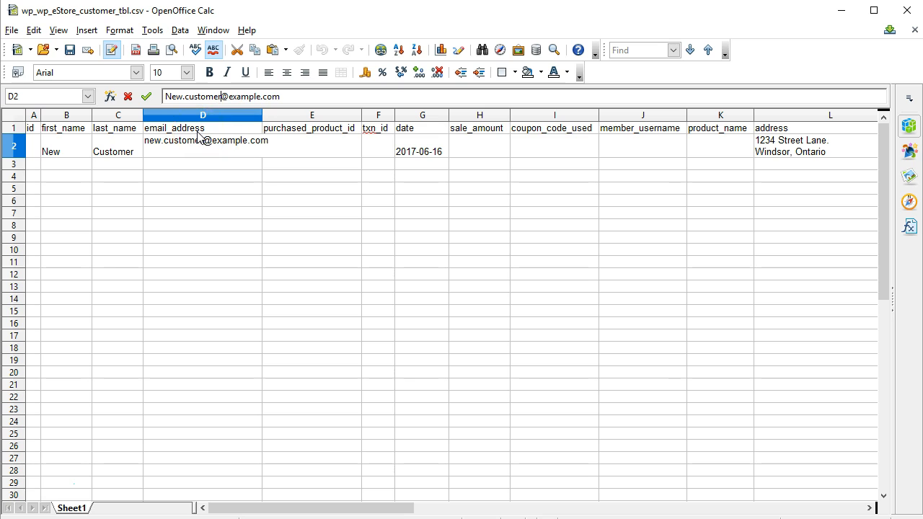
click(284, 245)
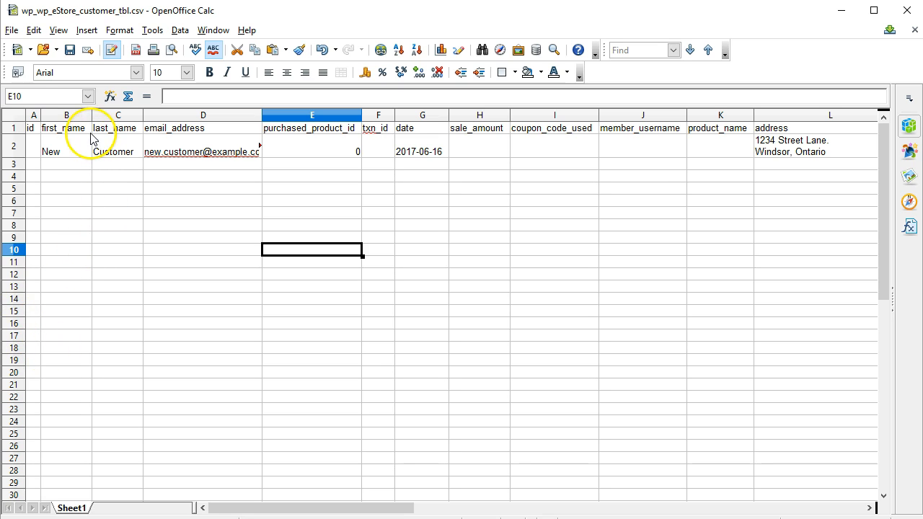
Save the edited customer CSV and close the spreadsheet
click(69, 50)
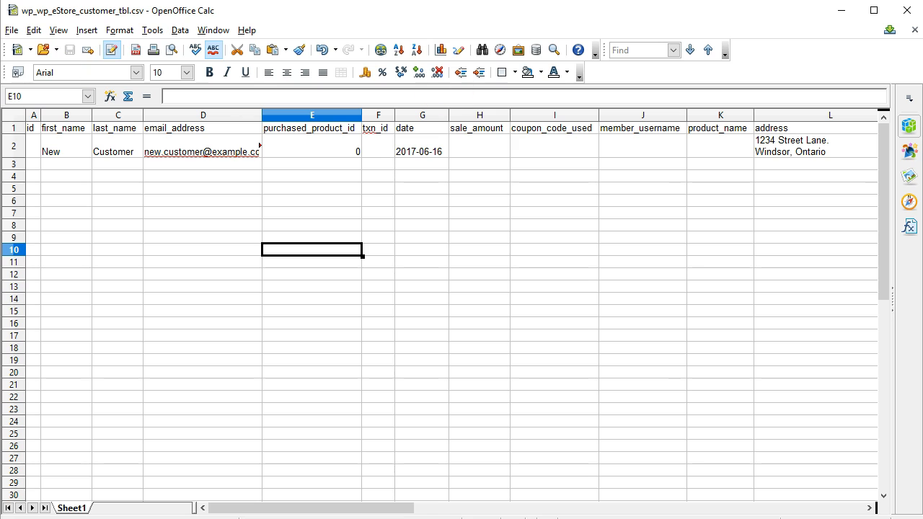
click(906, 10)
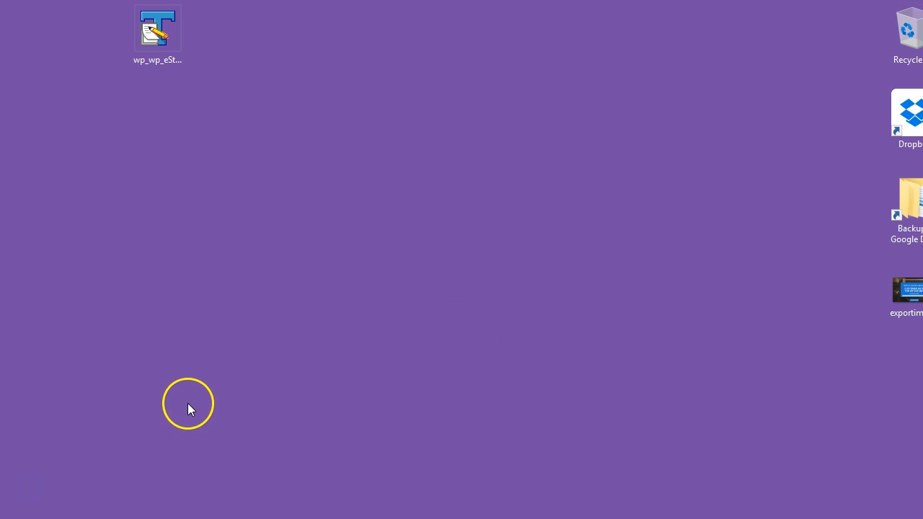
Switch to phpMyAdmin in the browser and open the import page for the wp_wp_eStore_customer_tbl table
click(33, 491)
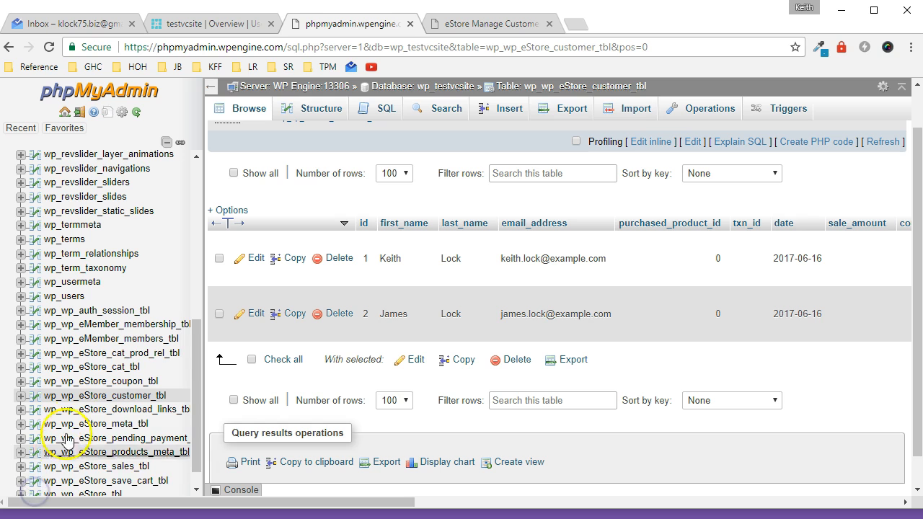
click(94, 403)
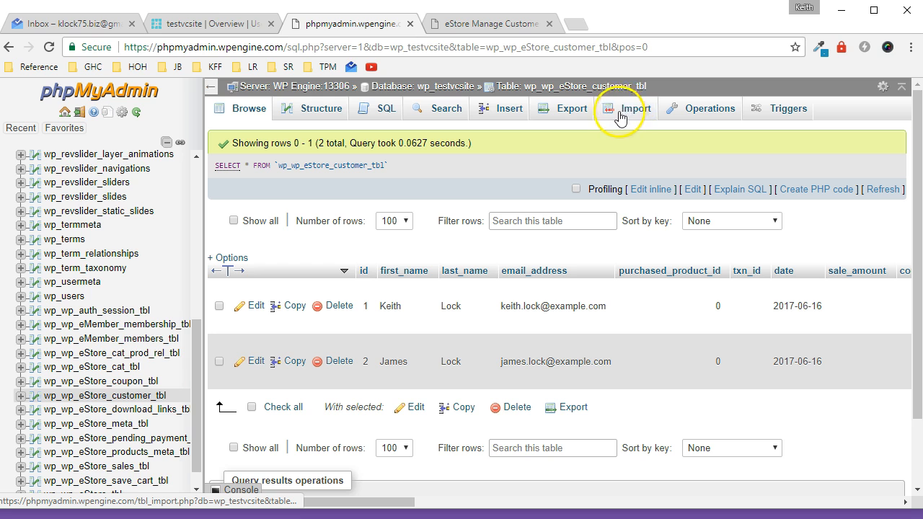
click(629, 114)
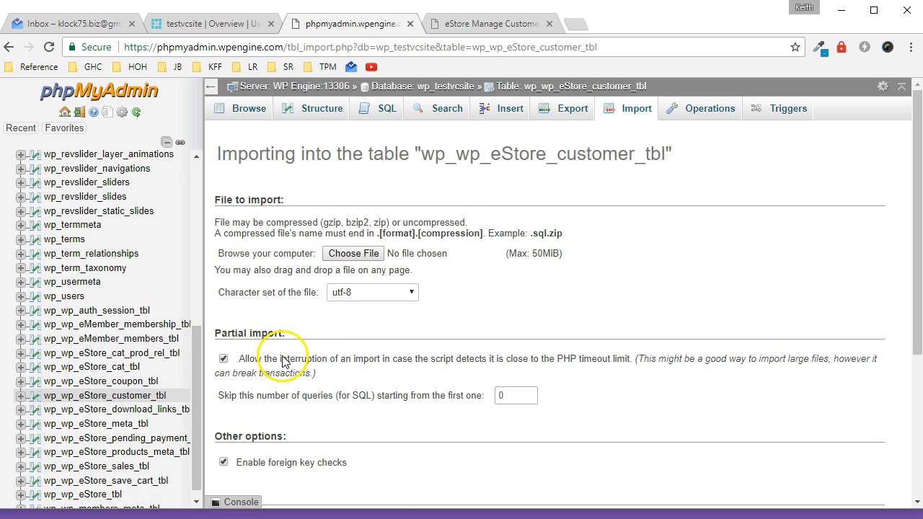
Set the format of the table import to CSV
scroll(314, 344, down, 2)
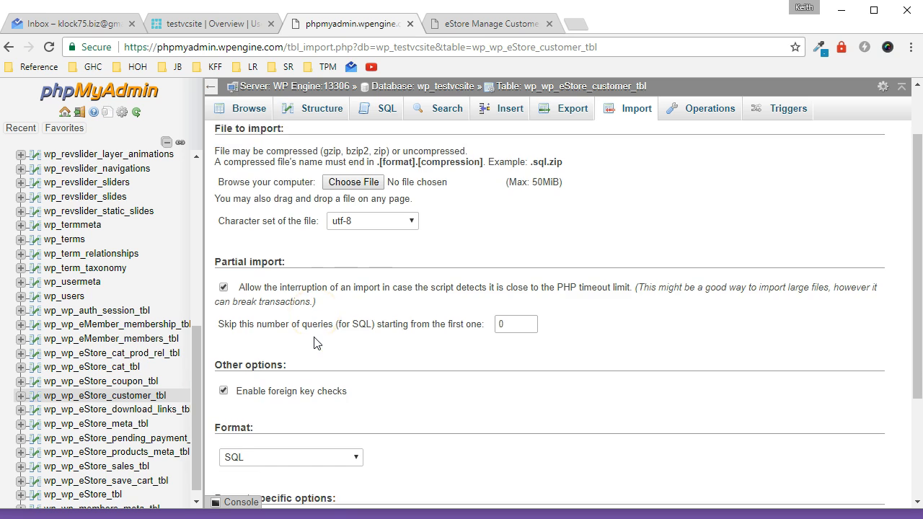
scroll(314, 344, down, 1)
click(310, 339)
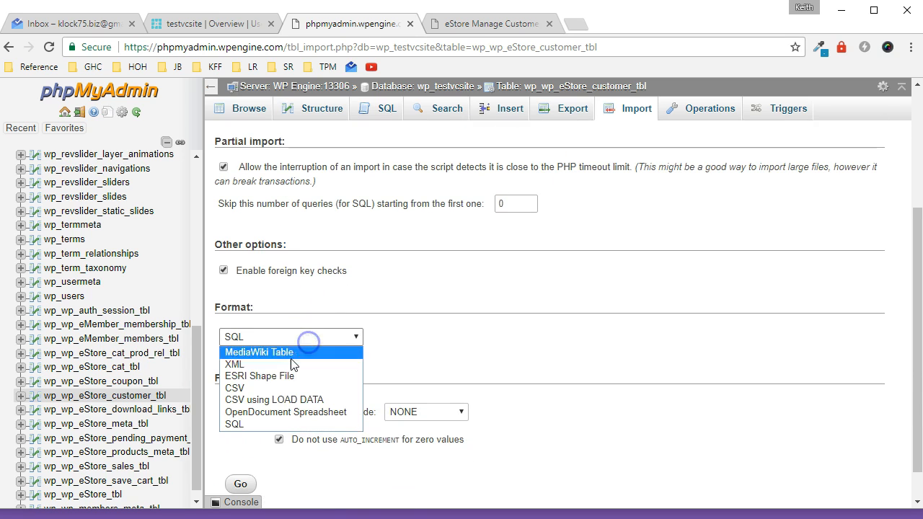
click(269, 390)
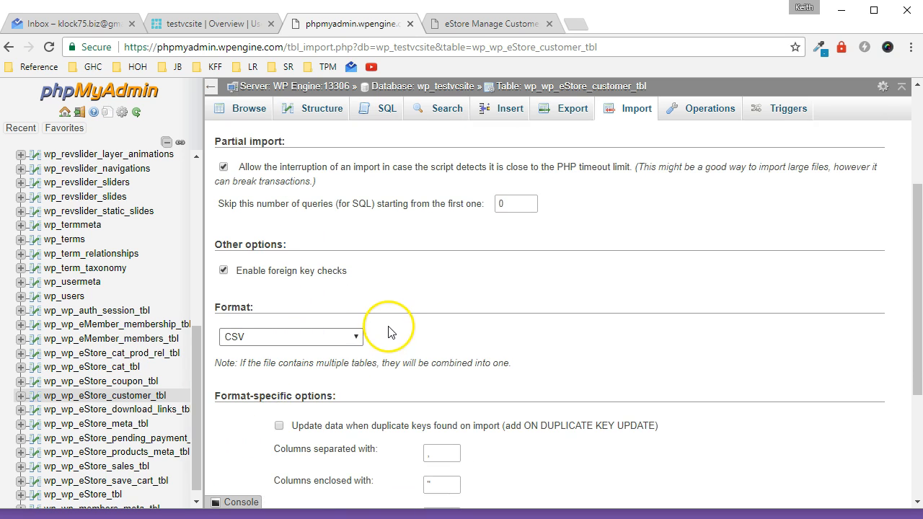
Choose the edited wp_wp_eStore_customer_tbl CSV file from the Desktop as the file to import
scroll(388, 331, down, 1)
scroll(384, 324, up, 4)
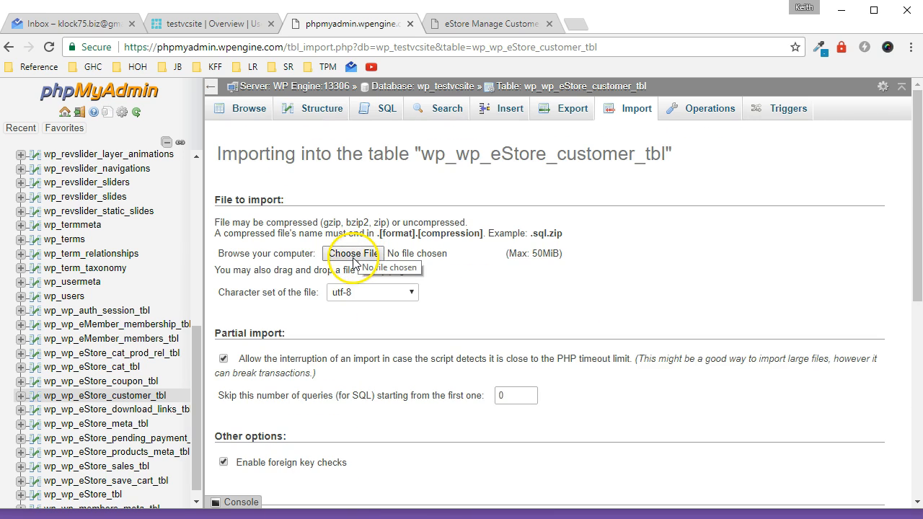
click(353, 256)
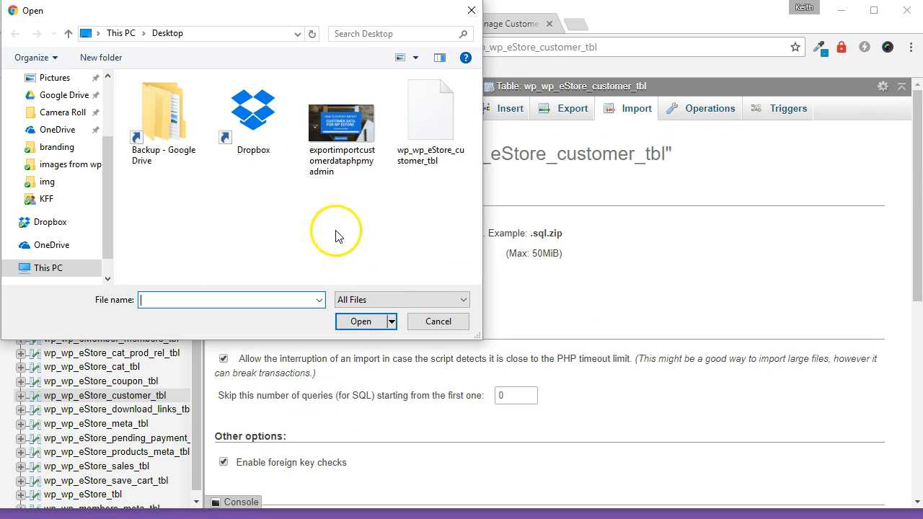
double_click(428, 126)
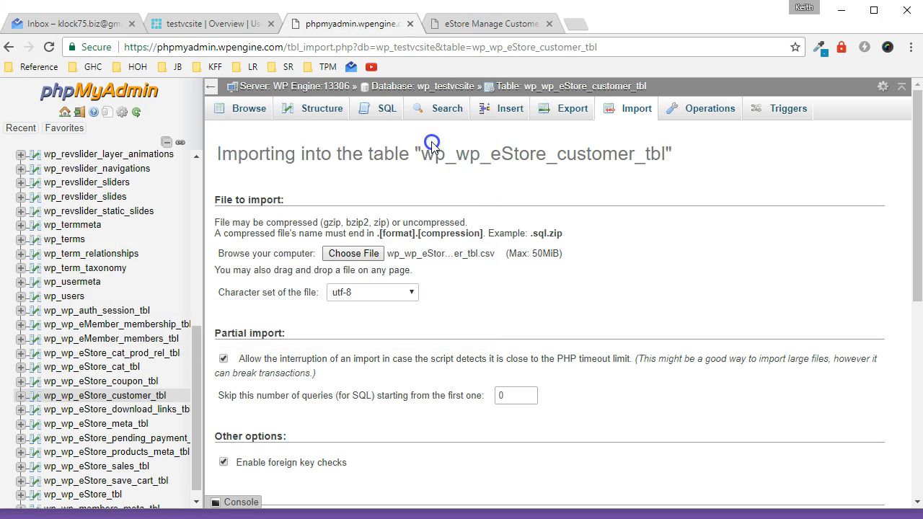
Set the number of queries to skip to 1 and run the CSV import into the customer table
scroll(431, 87, down, 2)
scroll(344, 387, down, 1)
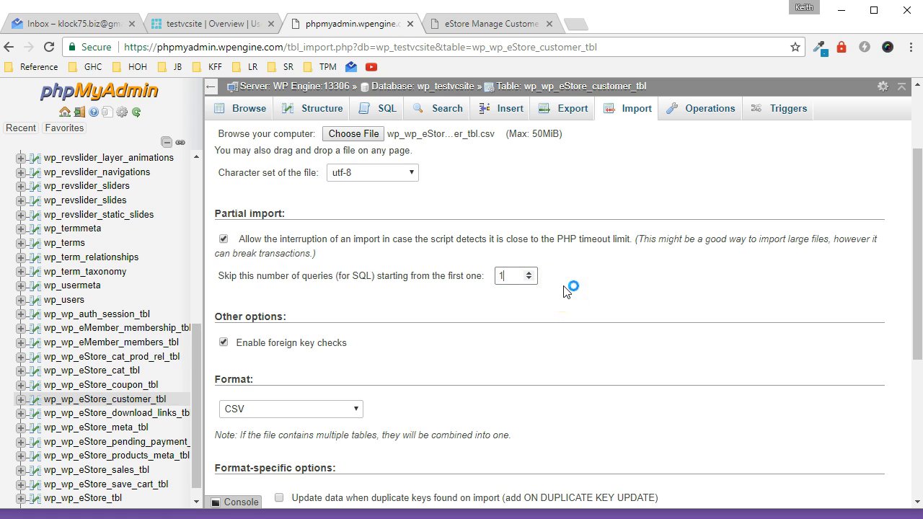
scroll(566, 291, down, 1)
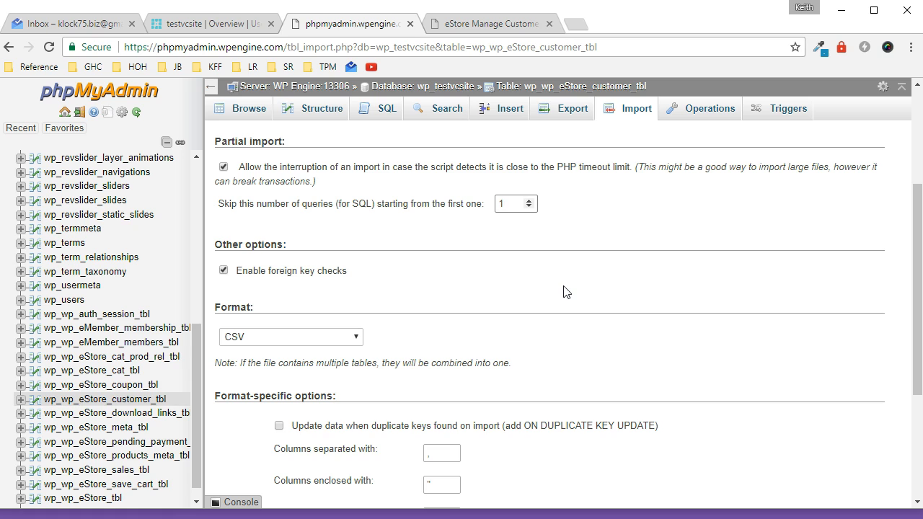
scroll(566, 291, down, 3)
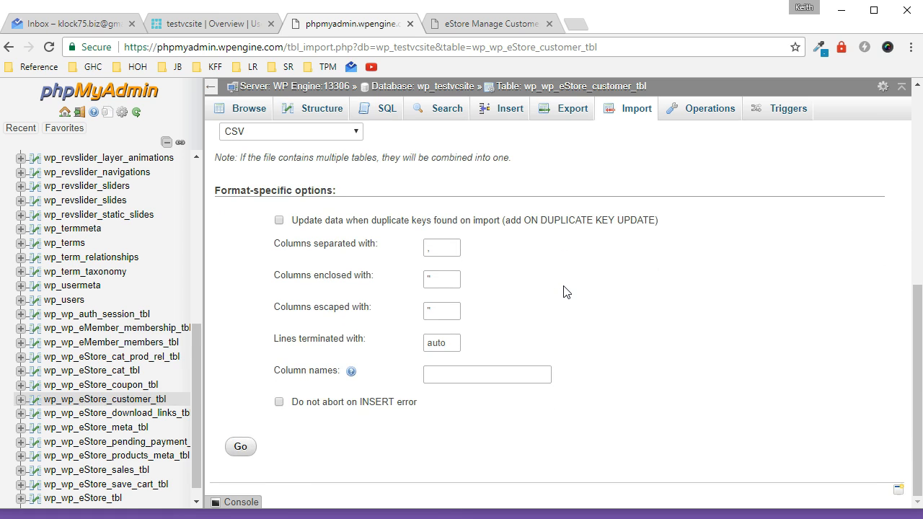
click(240, 448)
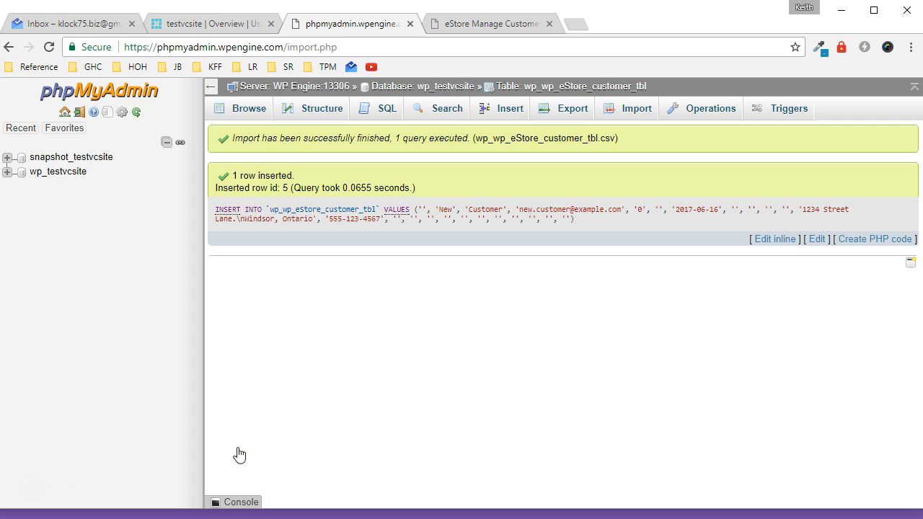
Browse the rows of wp_wp_eStore_customer_tbl to check the imported customer record
click(240, 446)
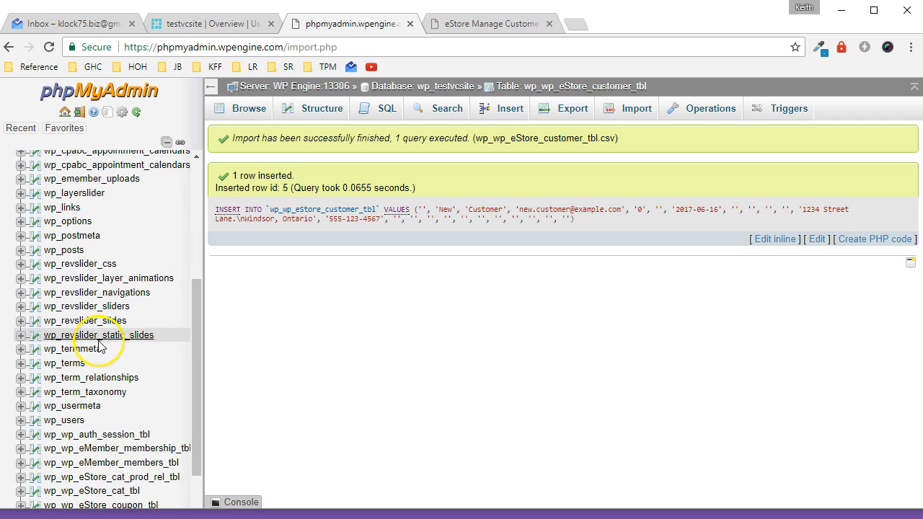
scroll(98, 345, down, 2)
click(90, 384)
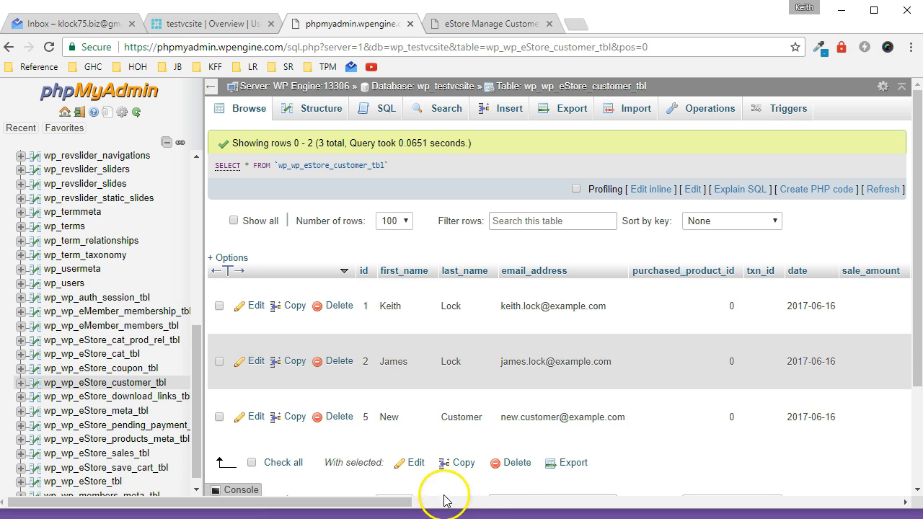
mouse_move(391, 504)
mouse_down()
mouse_move(443, 506)
mouse_move(391, 505)
mouse_up()
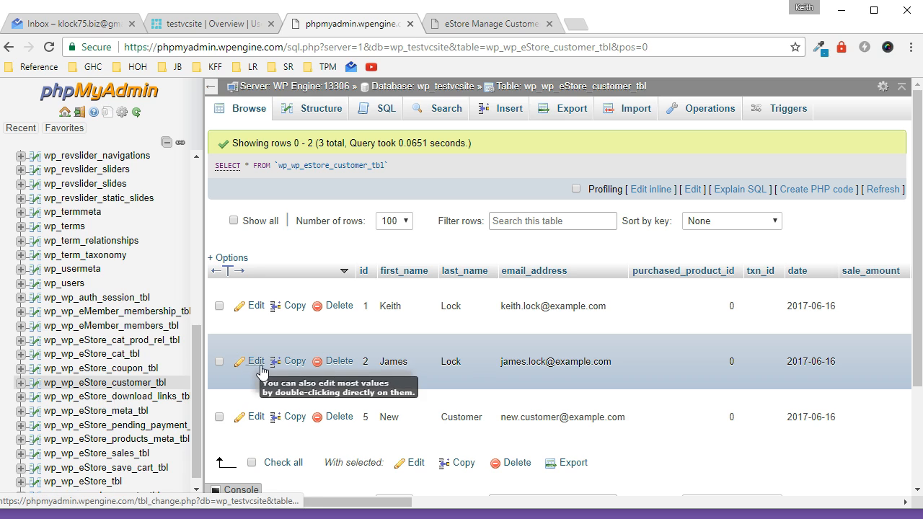
Switch to the WordPress eStore admin, reload the Manage Customers page and check the customer list for the imported record
click(462, 26)
scroll(223, 299, down, 2)
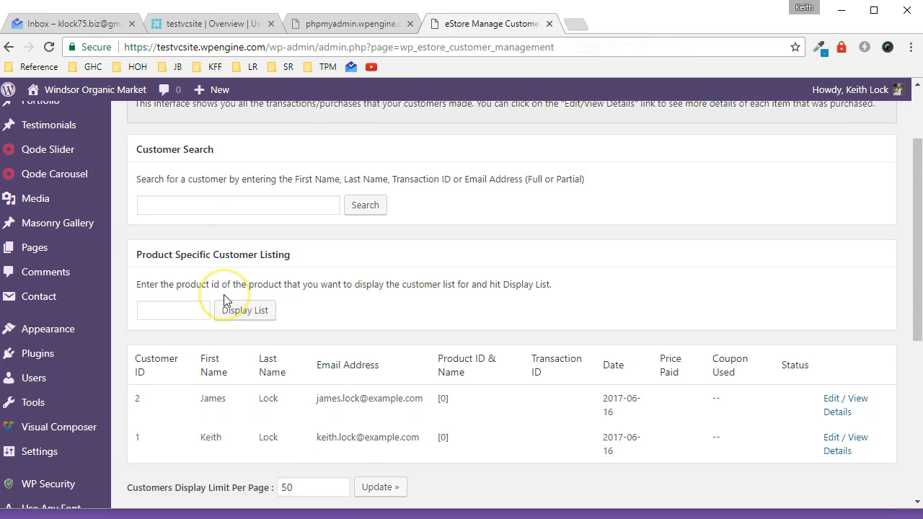
scroll(224, 299, down, 3)
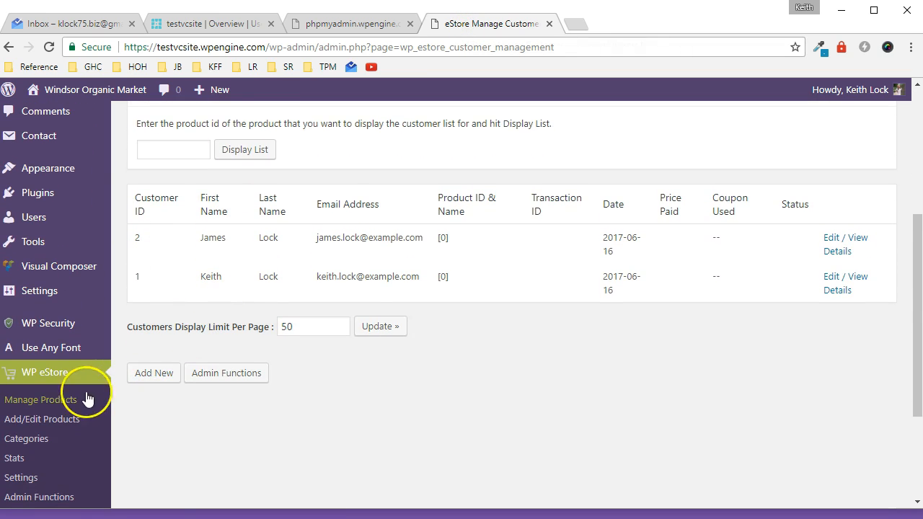
scroll(14, 379, down, 3)
click(46, 373)
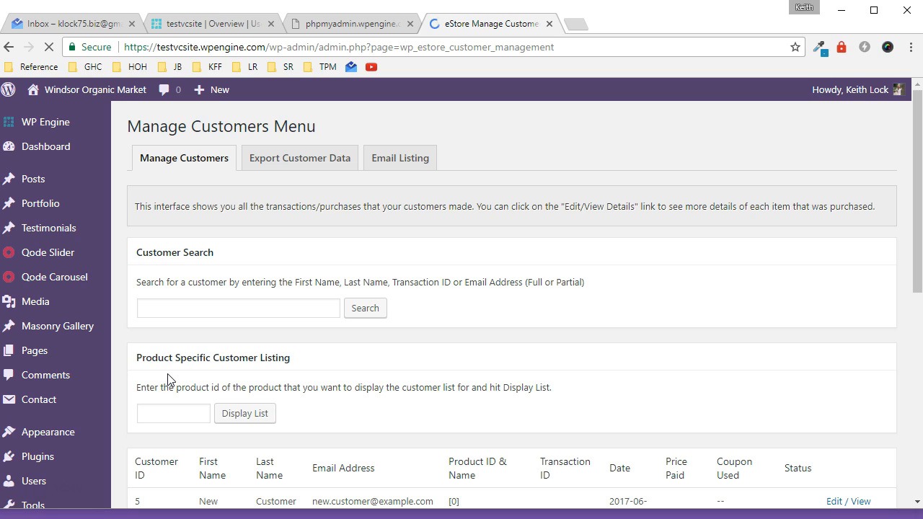
scroll(168, 377, down, 3)
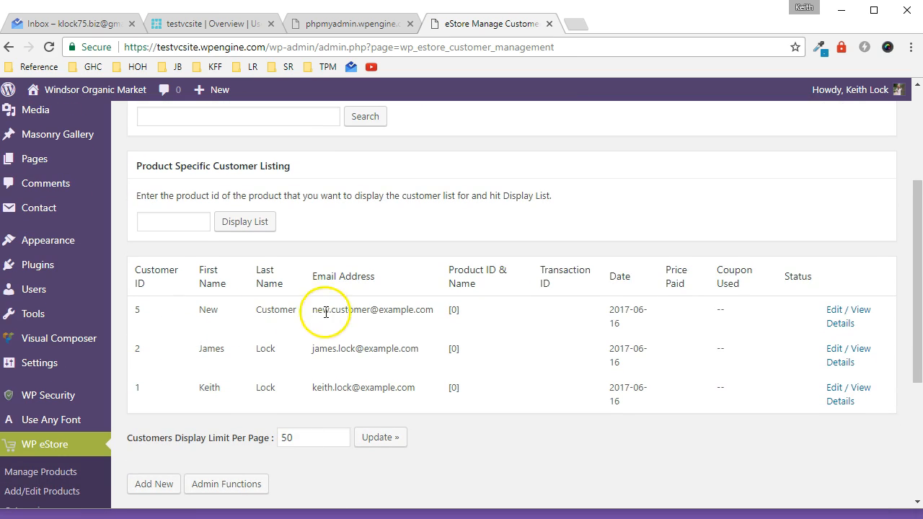